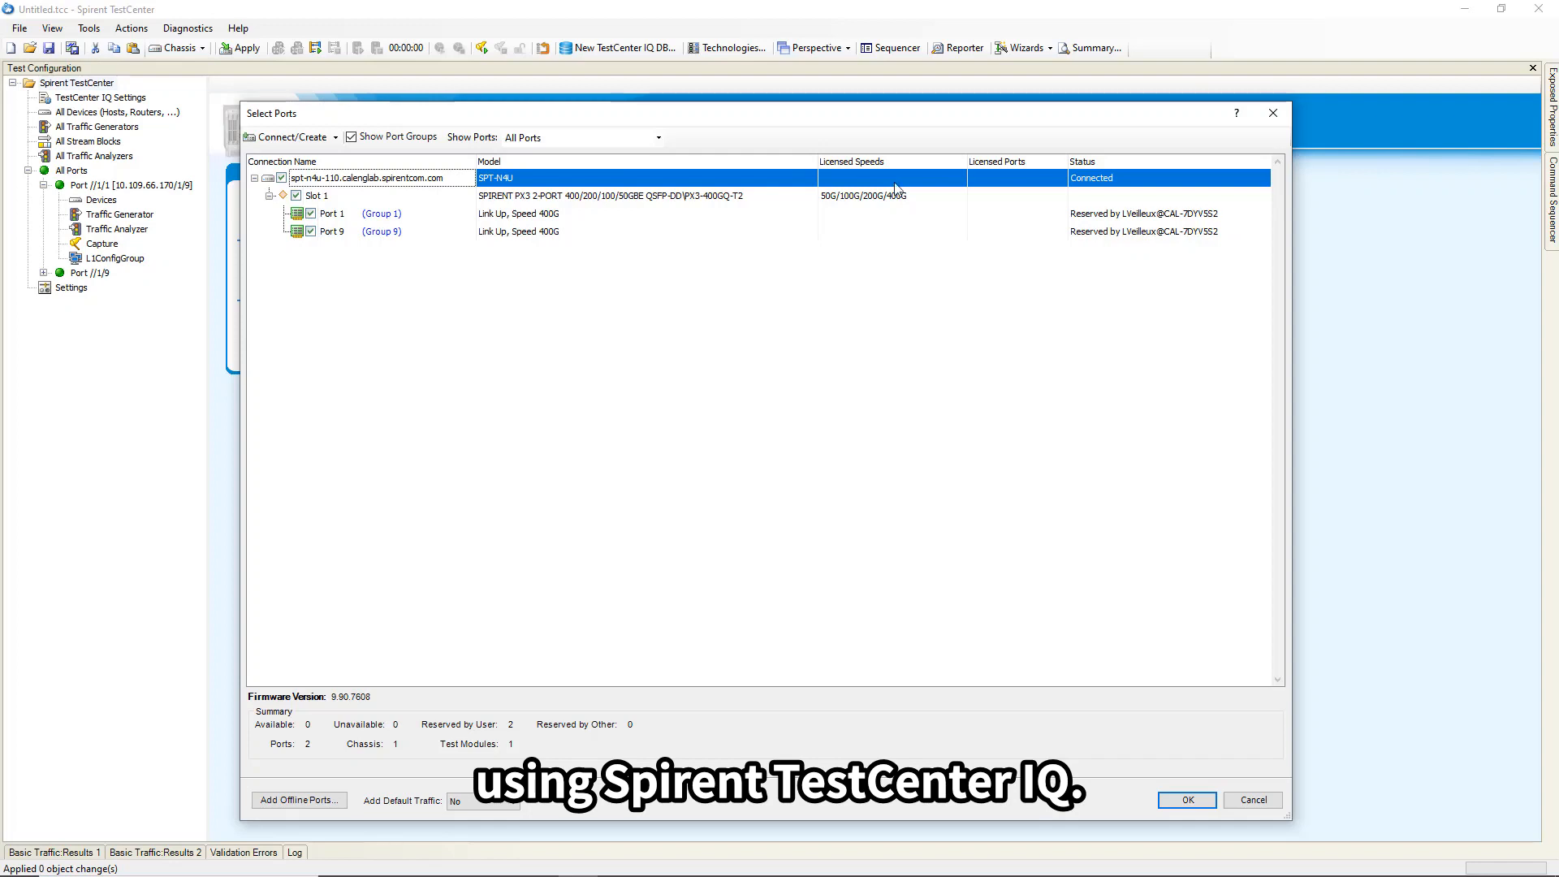
Confirm the reserved ports and open port //1/1's 400G LAN general settings.
left_click(1182, 801)
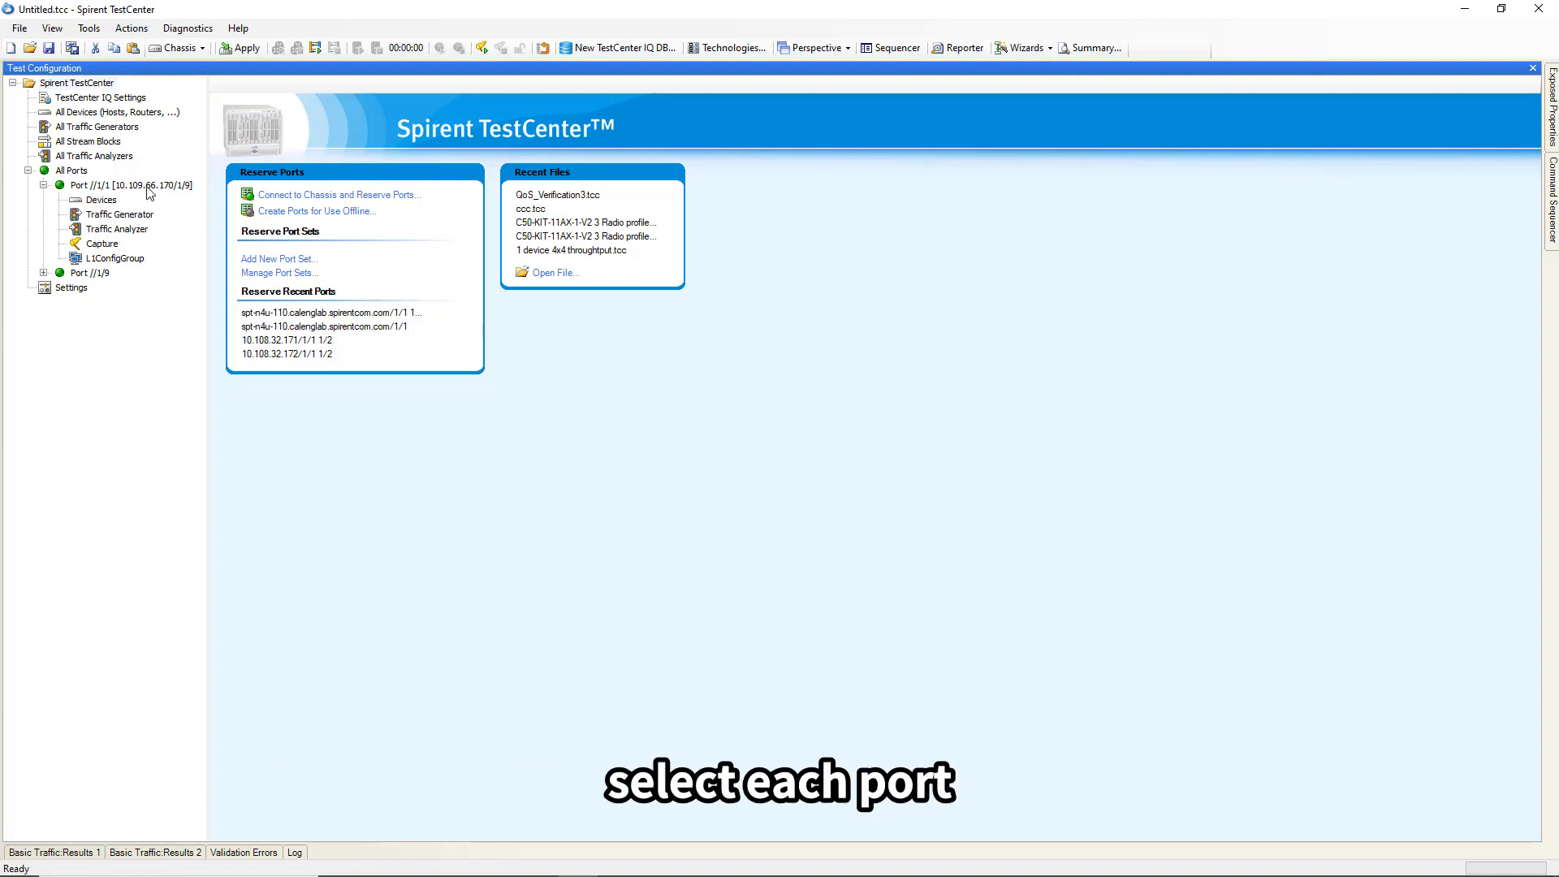
left_click(137, 185)
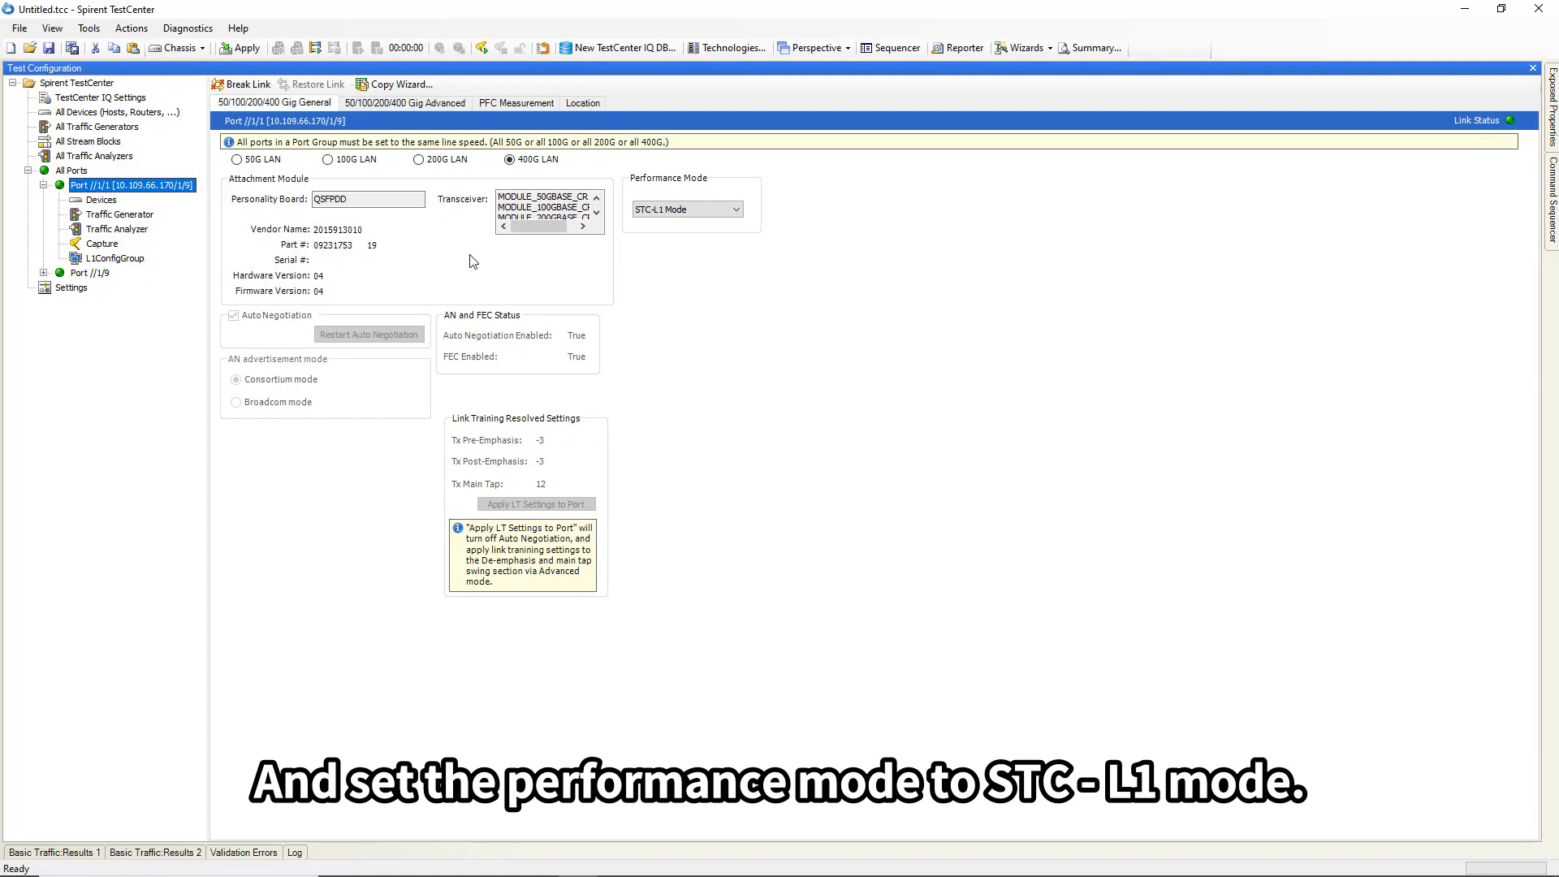
left_click(728, 211)
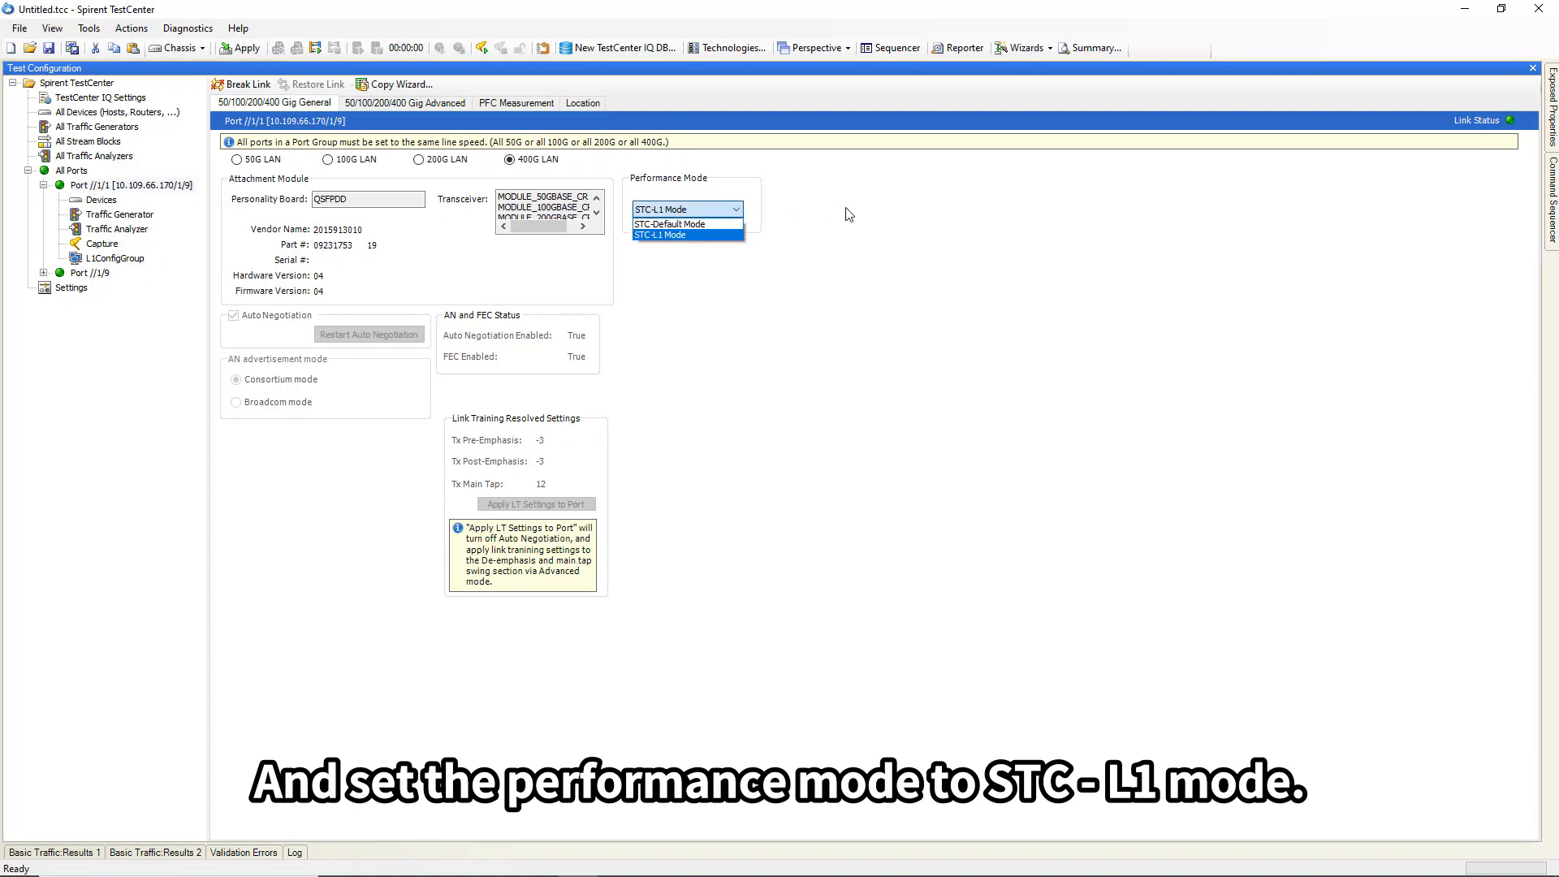
left_click(870, 207)
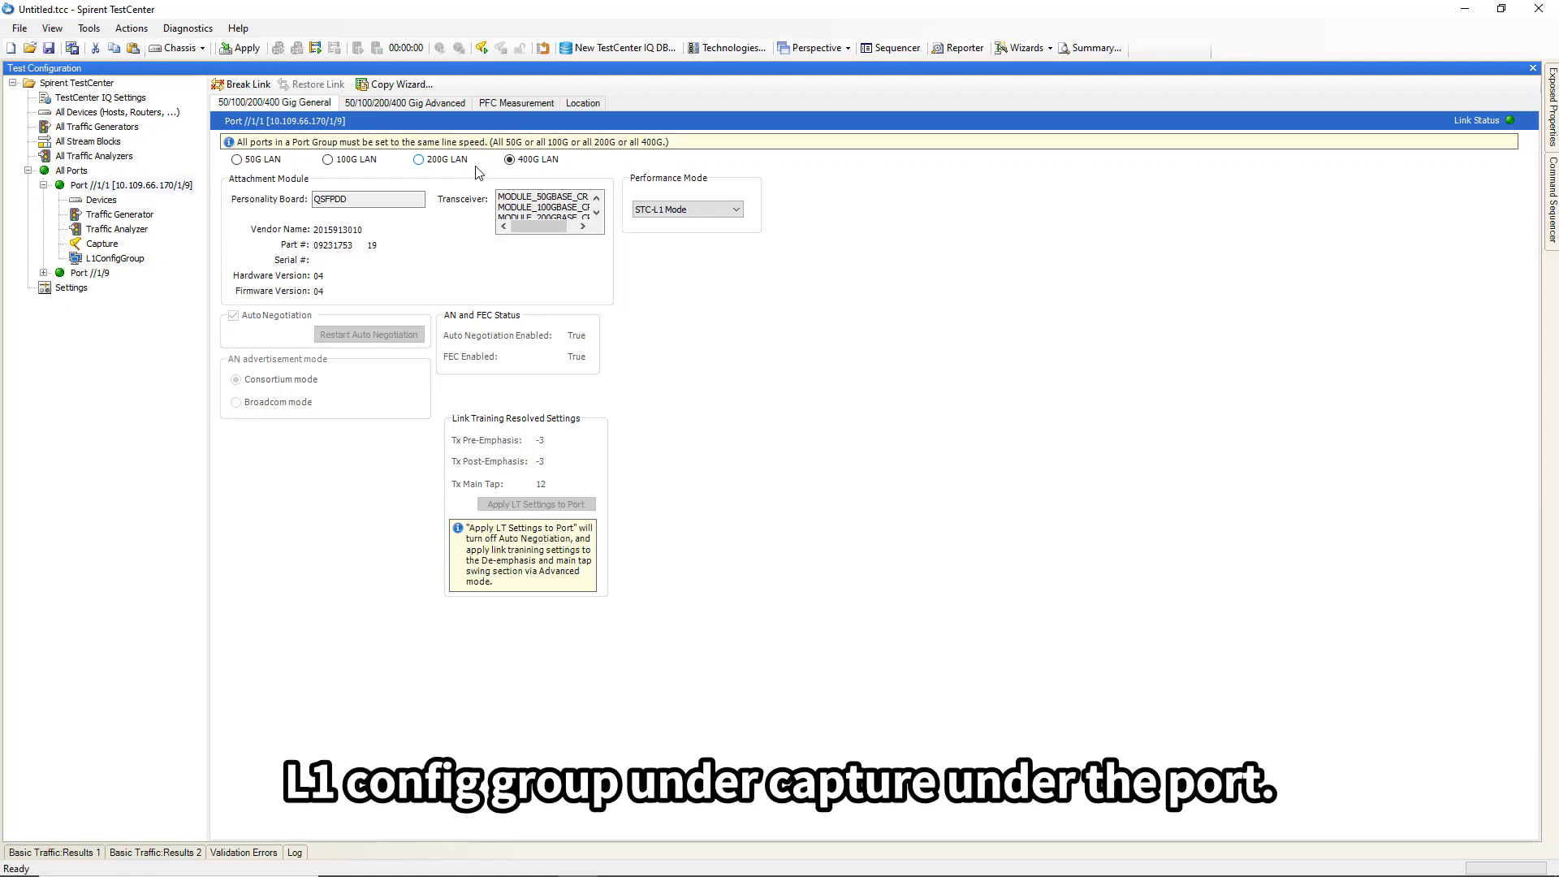
Open port //1/1's L1ConfigGroup to view port control and QSFPDD module information.
left_click(102, 258)
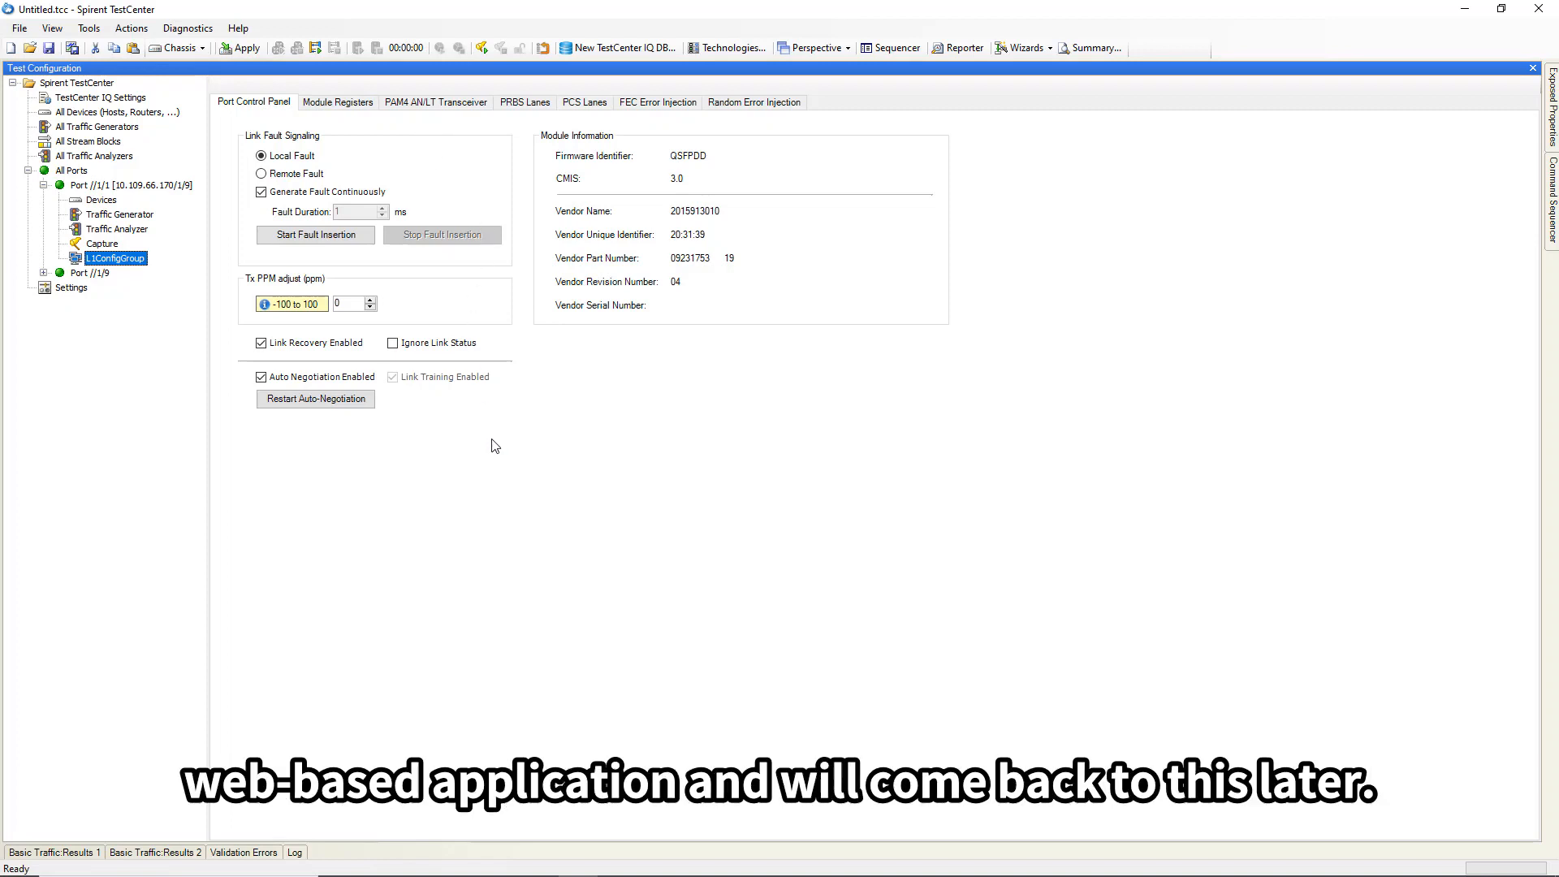
left_click(61, 851)
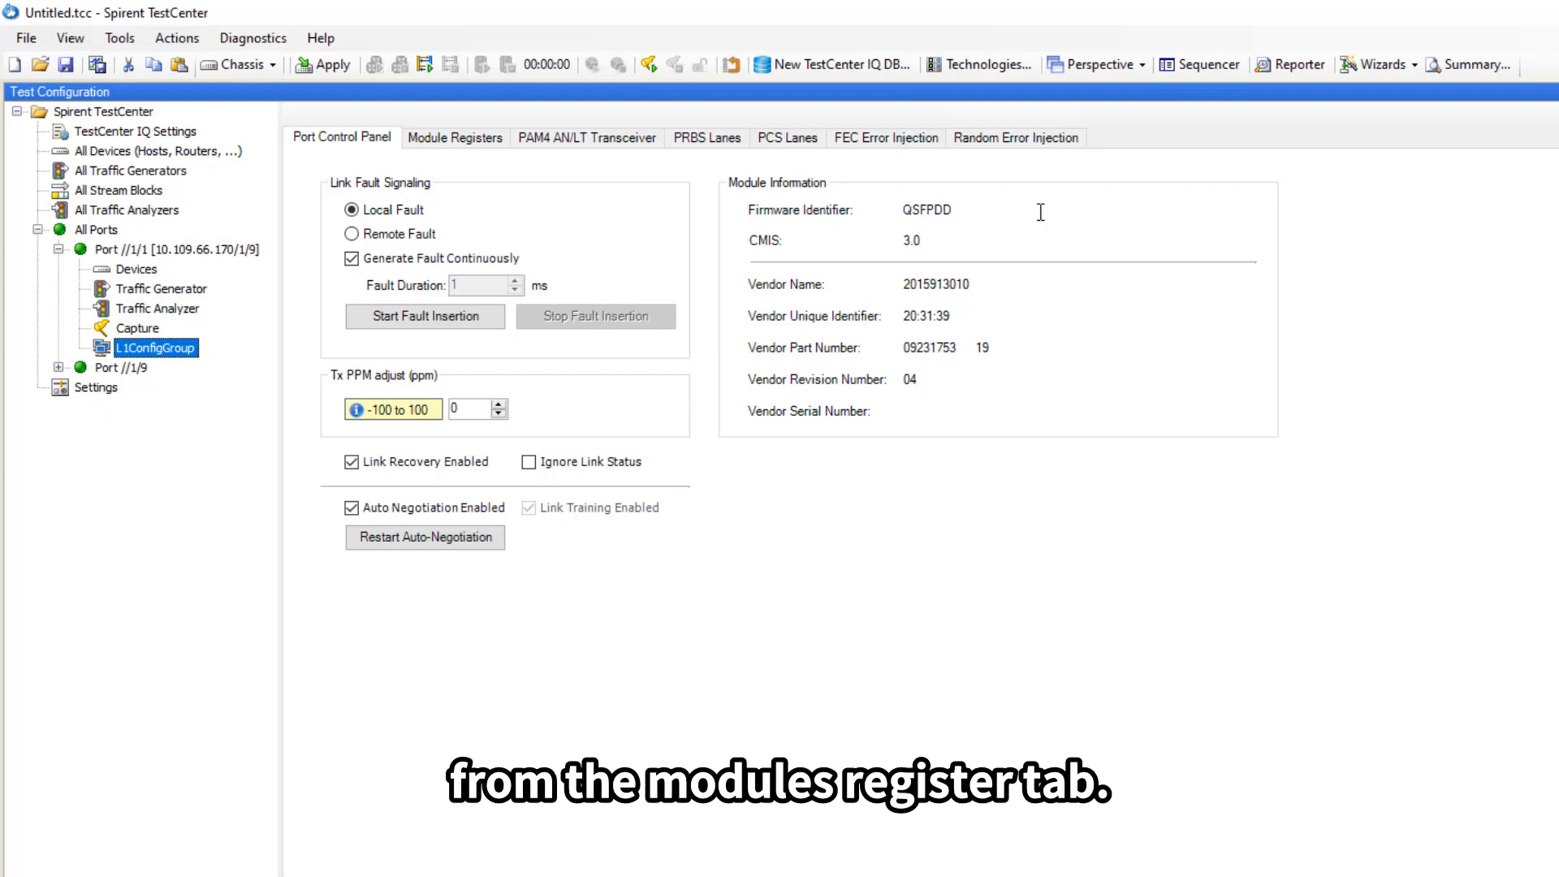
Show the Module Registers page with lower and upper page values such as Identifier 18.
left_click(457, 138)
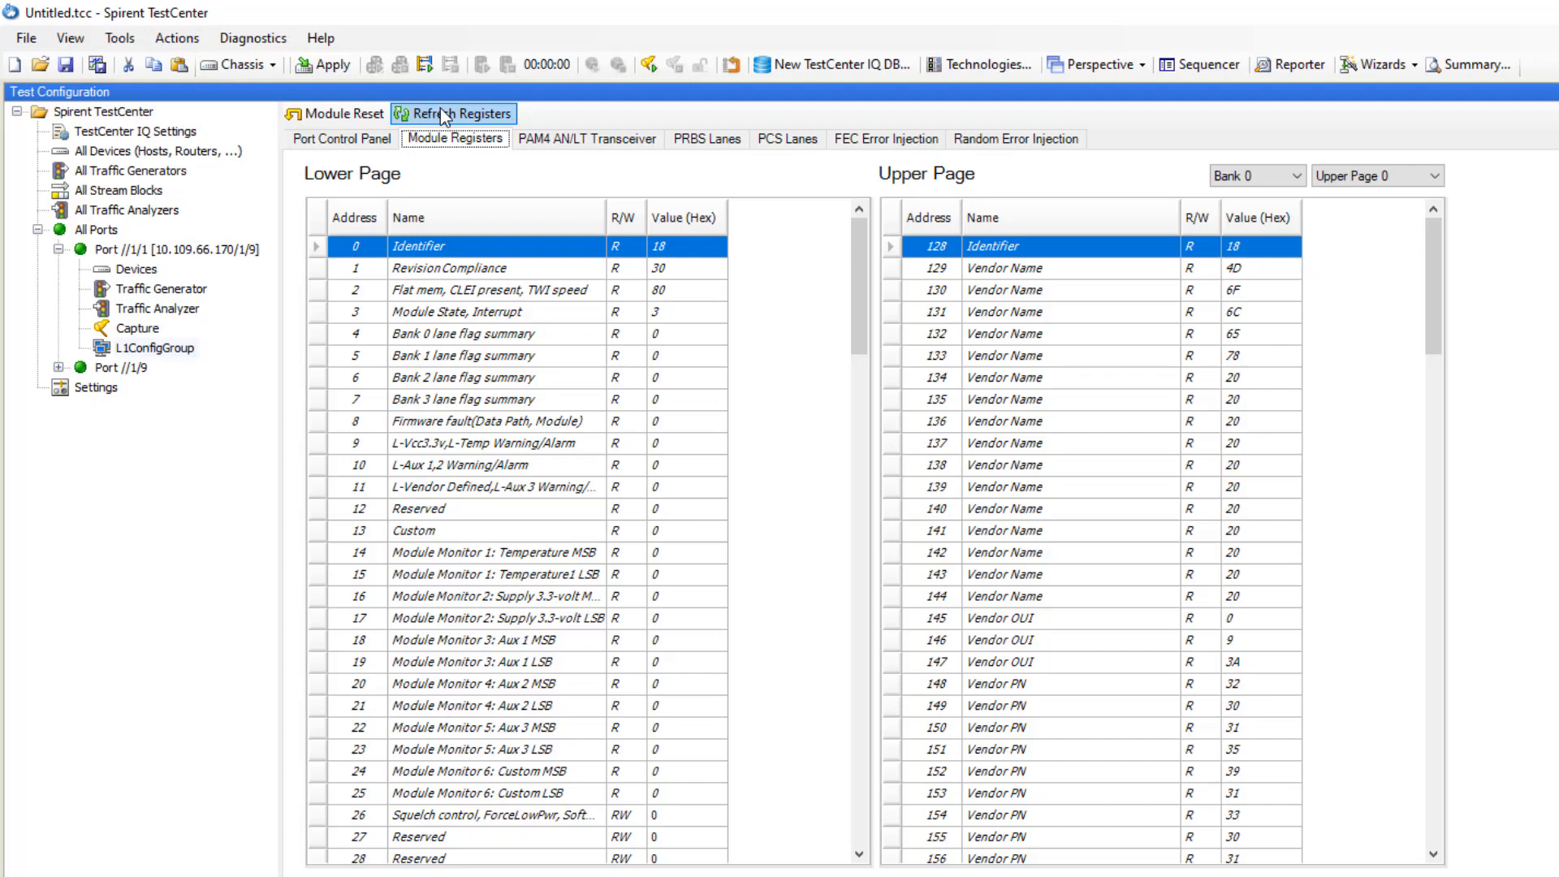
Show the PAM4 AN/LT Transceiver page for lanes 0–7, with DAC RX mode and main tap 17.
left_click(574, 139)
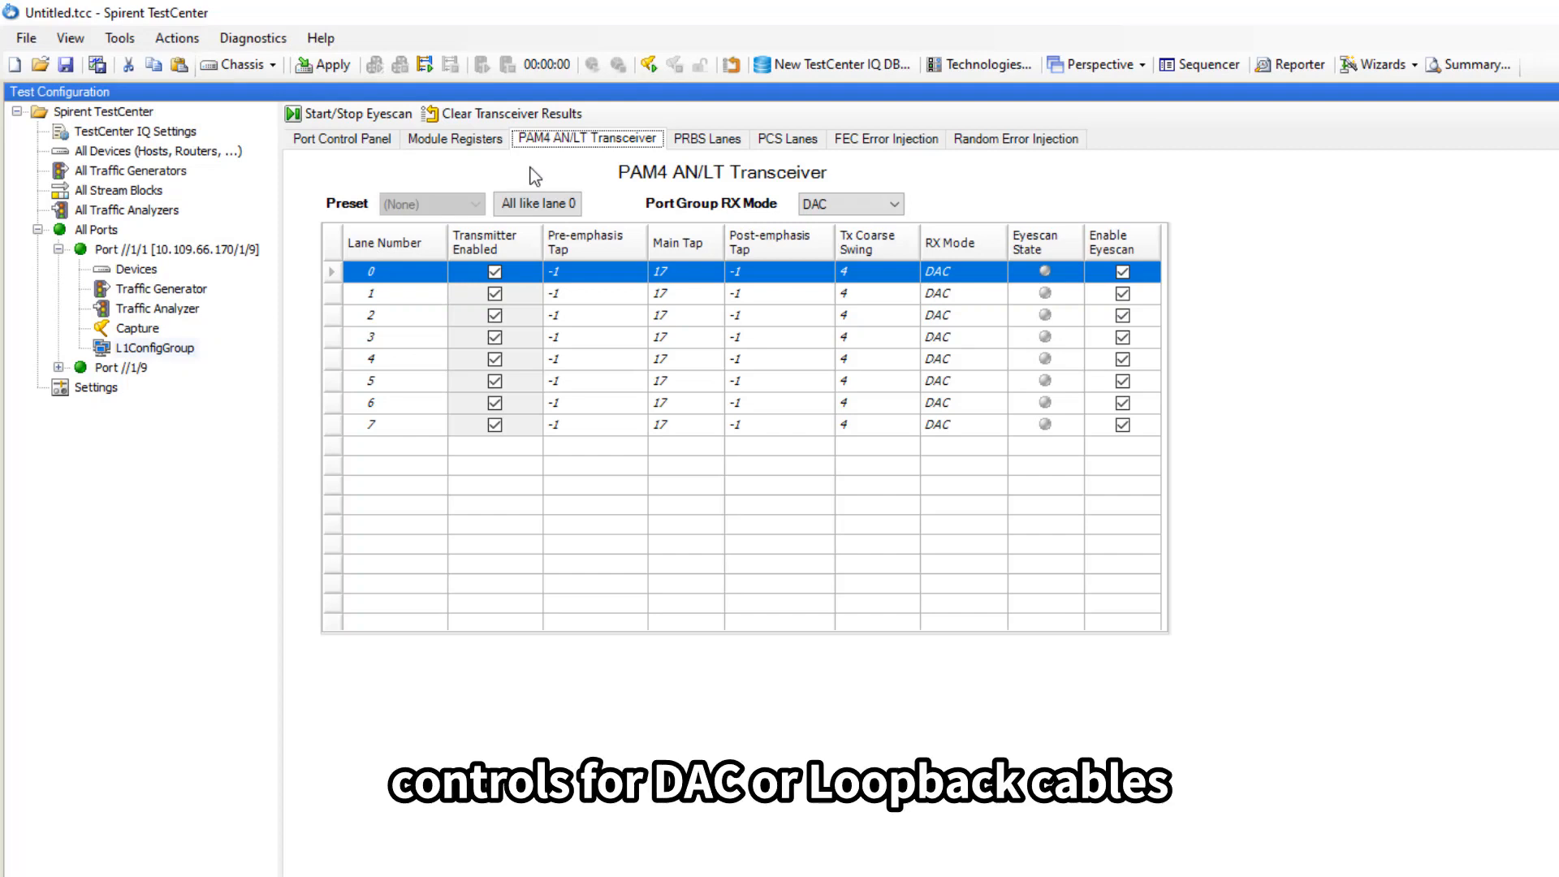
left_click(903, 201)
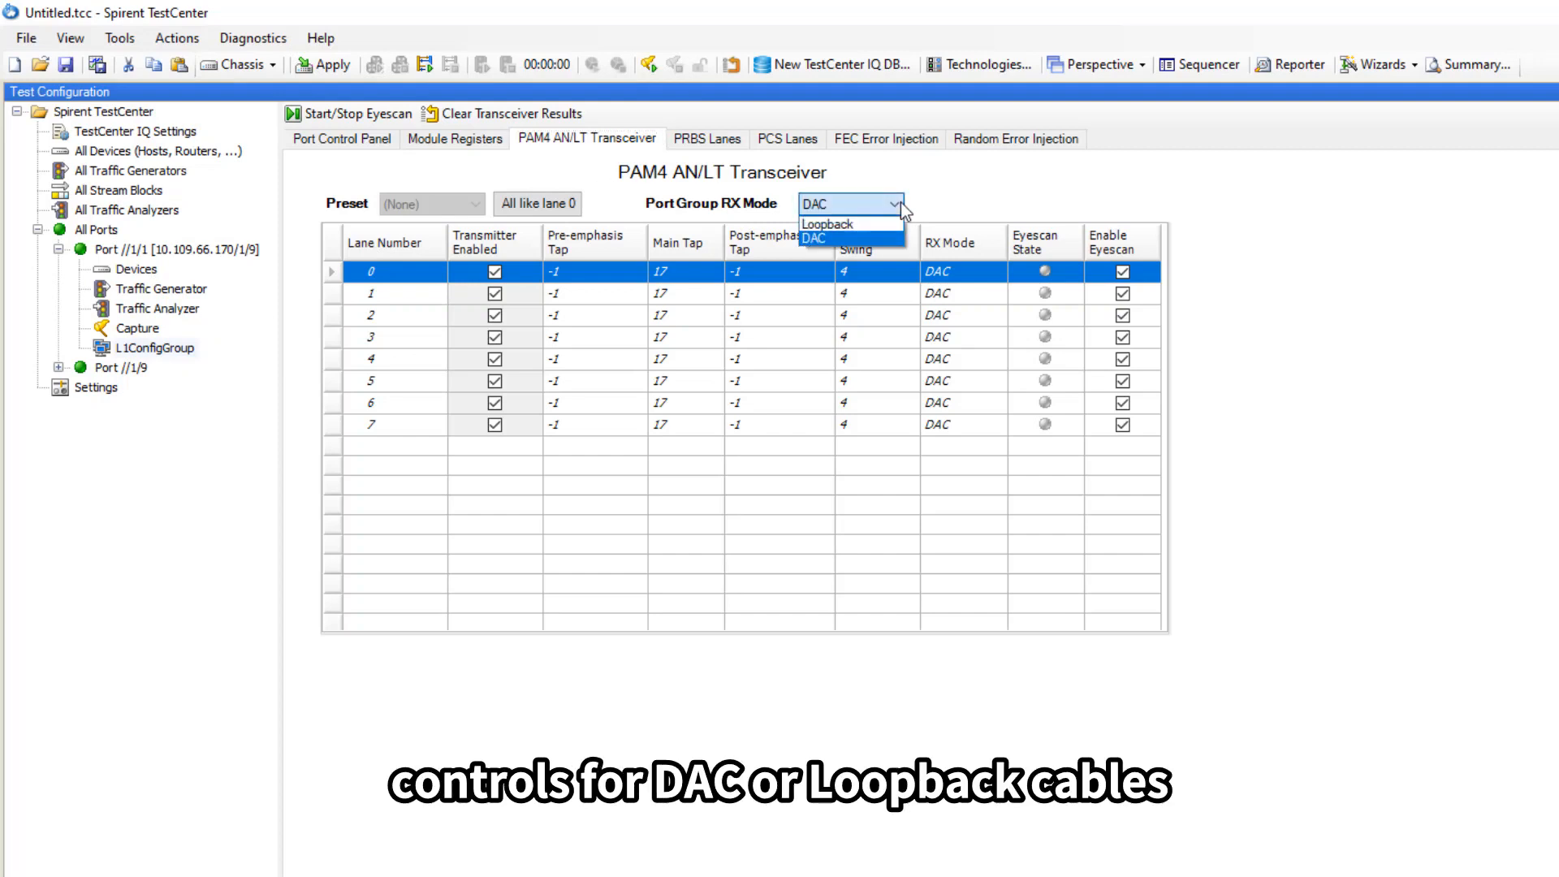
left_click(950, 180)
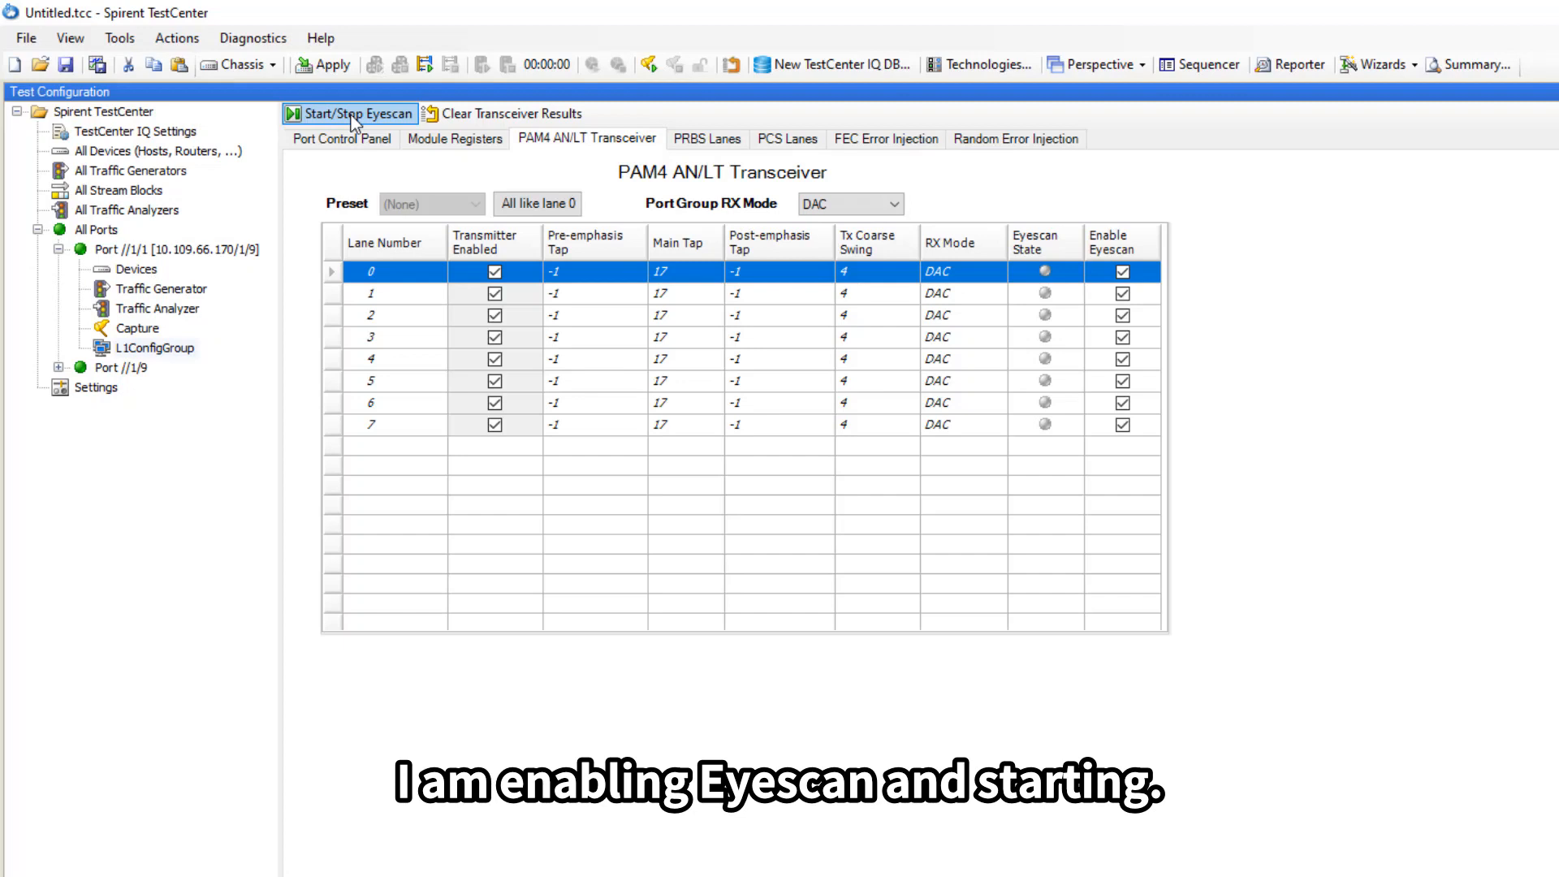
Start the eyescan on all lanes until Eyescan State turns green, then view the PRBS Lanes page.
left_click(354, 120)
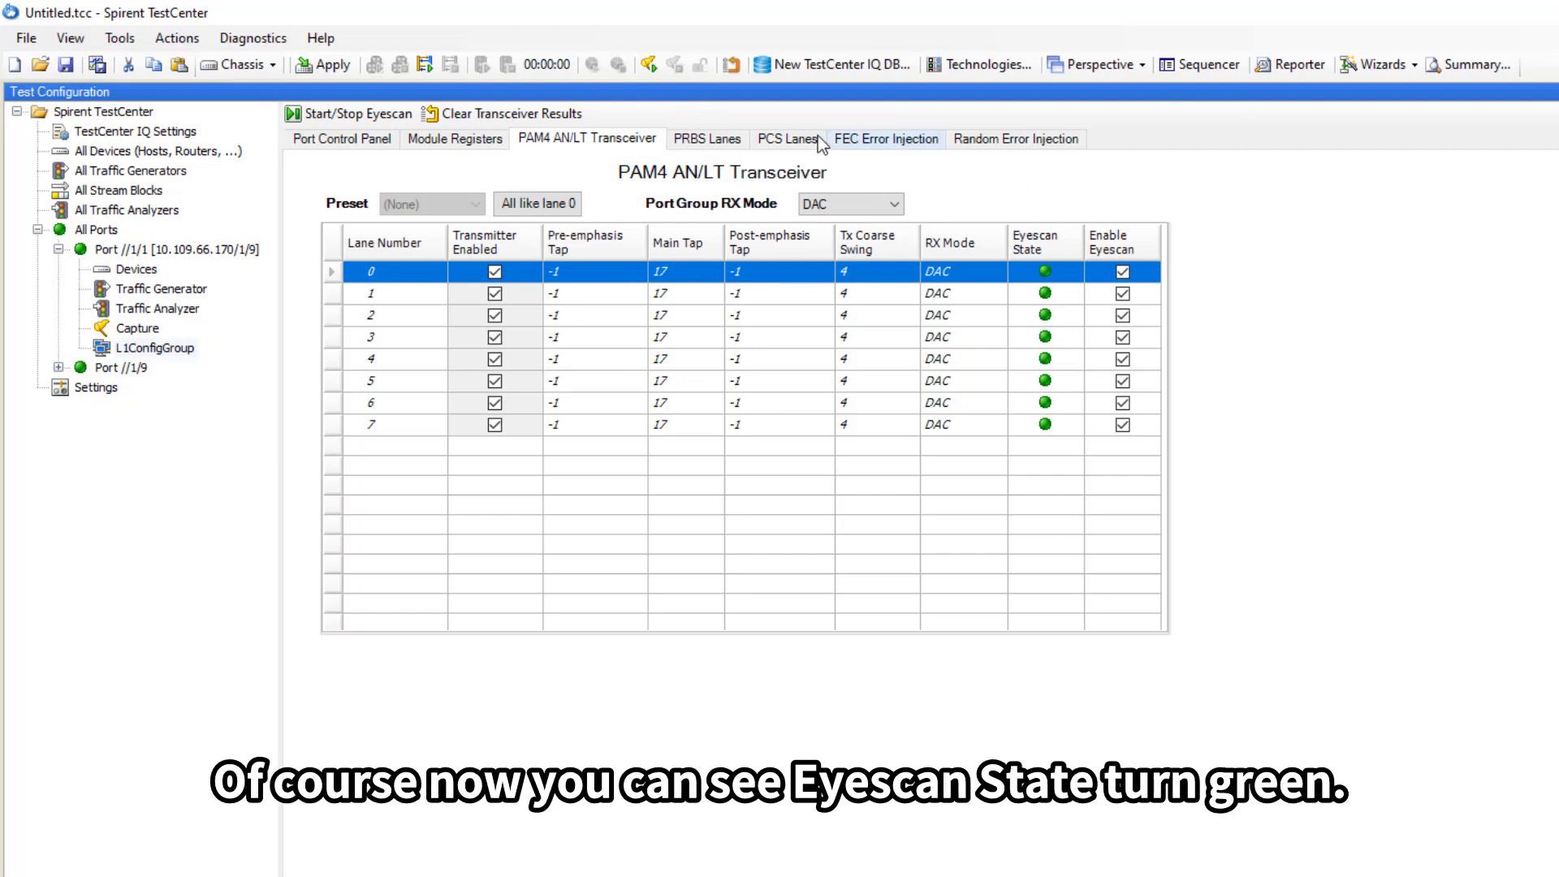
left_click(698, 139)
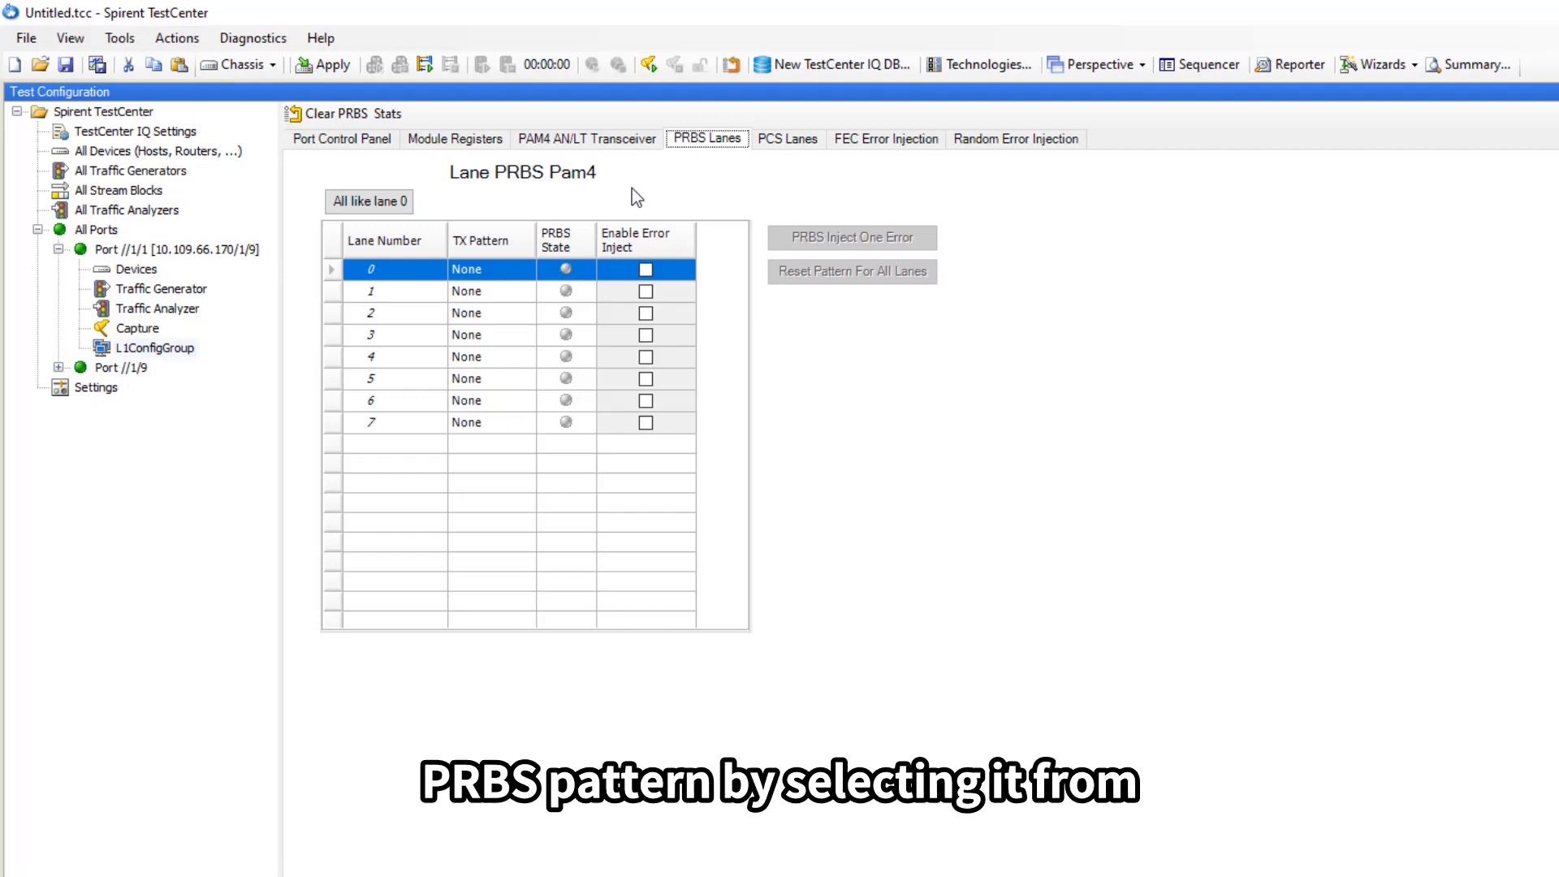
Display lane 0's TX Pattern options: None, PRBS 7, 9, 15, 23 and 31.
left_click(522, 271)
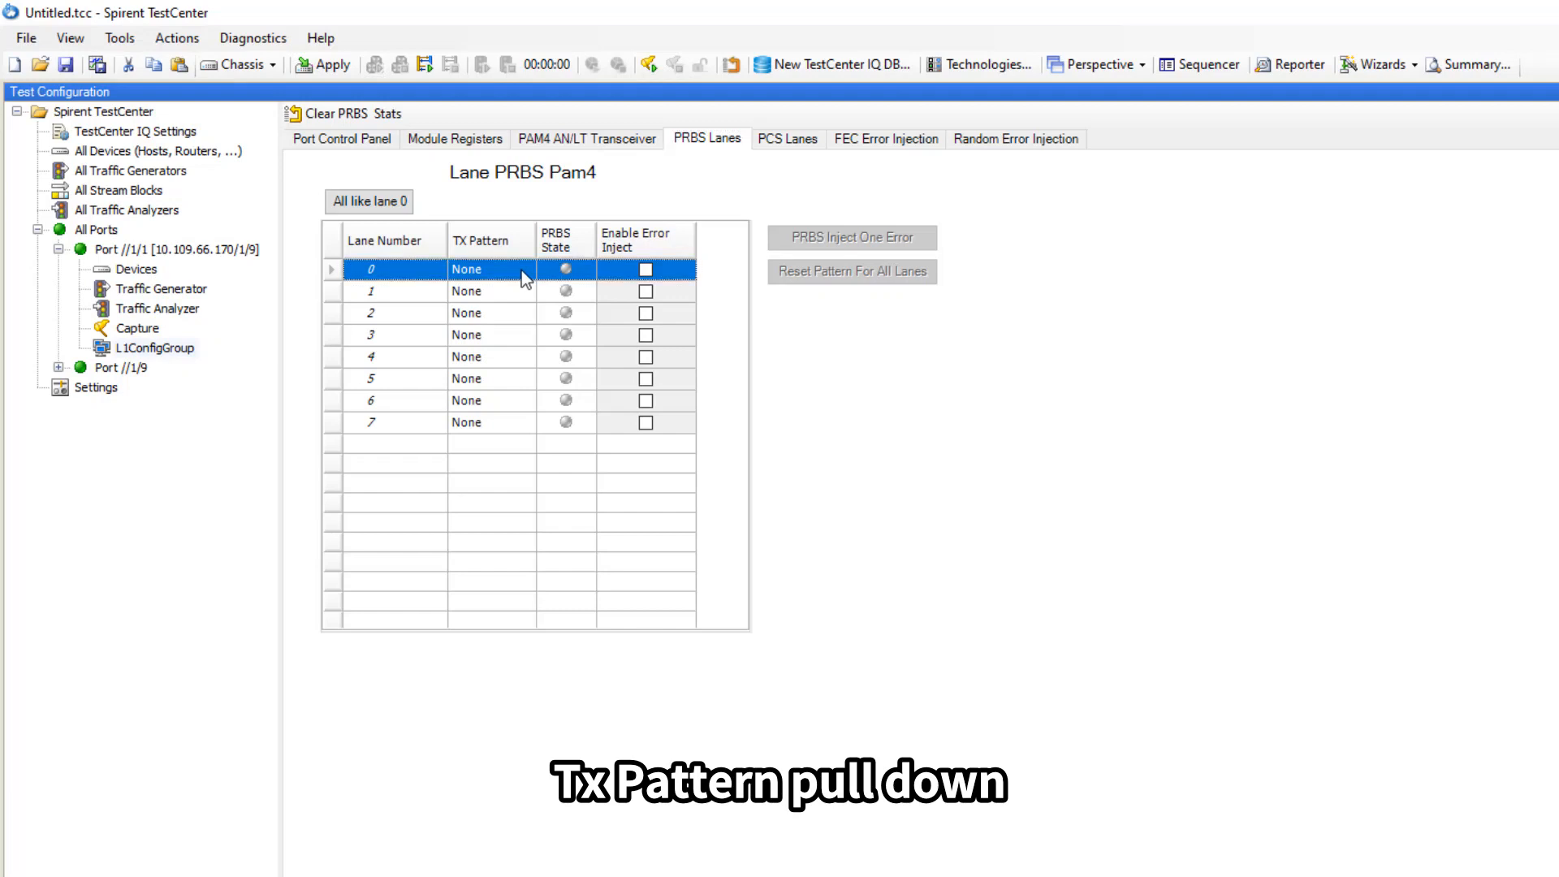
left_click(521, 270)
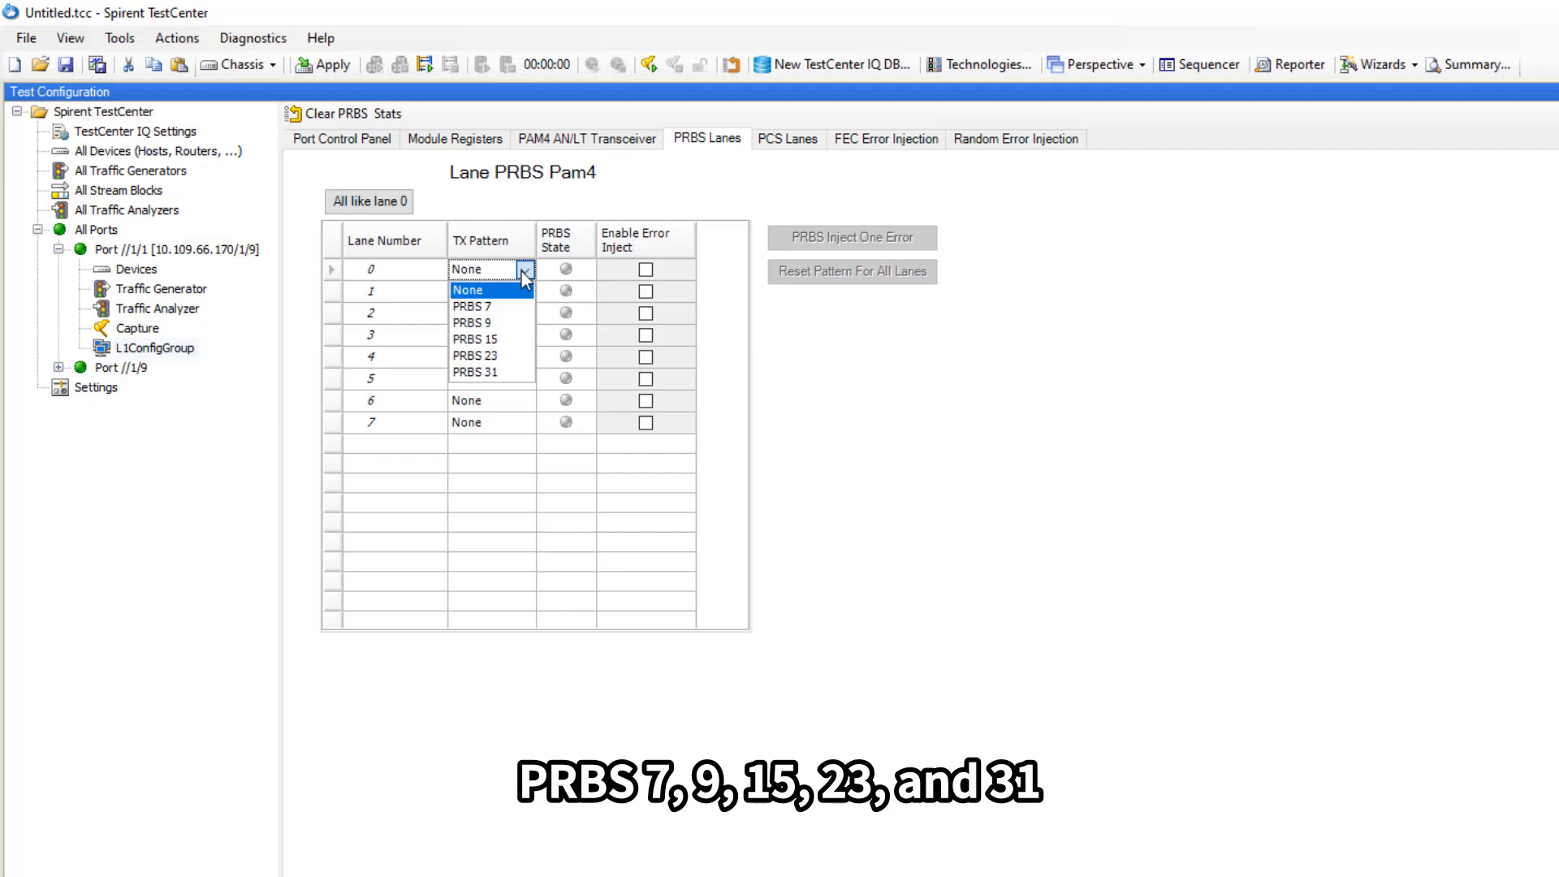
Leave lane 0 at None and view PCS Lanes Transmit Lane Skew (0 bits, 0 ps for lanes 0–15).
left_click(519, 489)
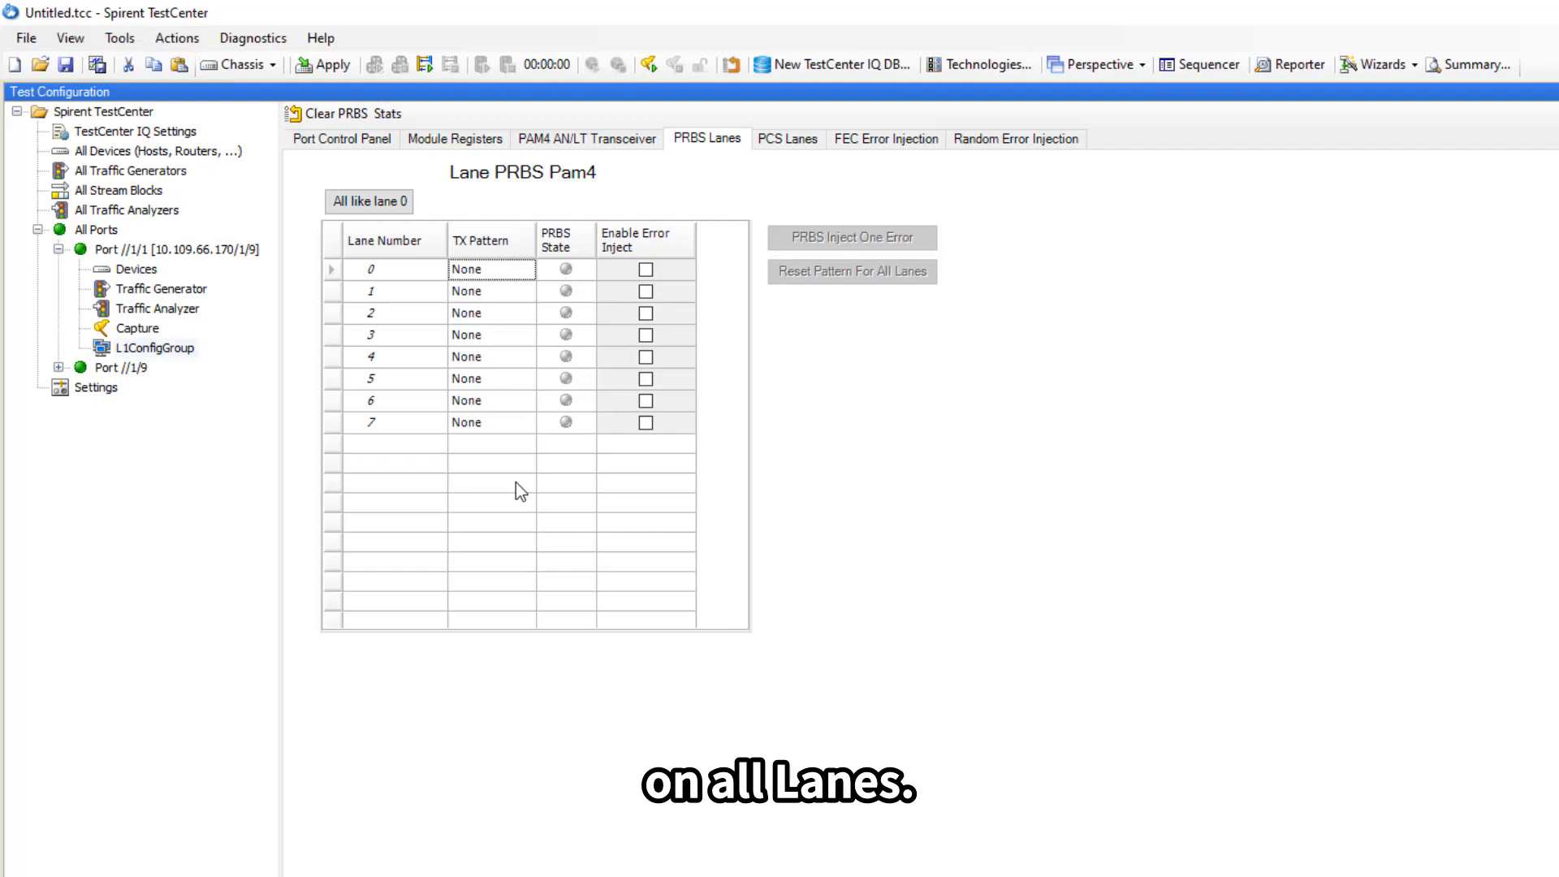
left_click(776, 140)
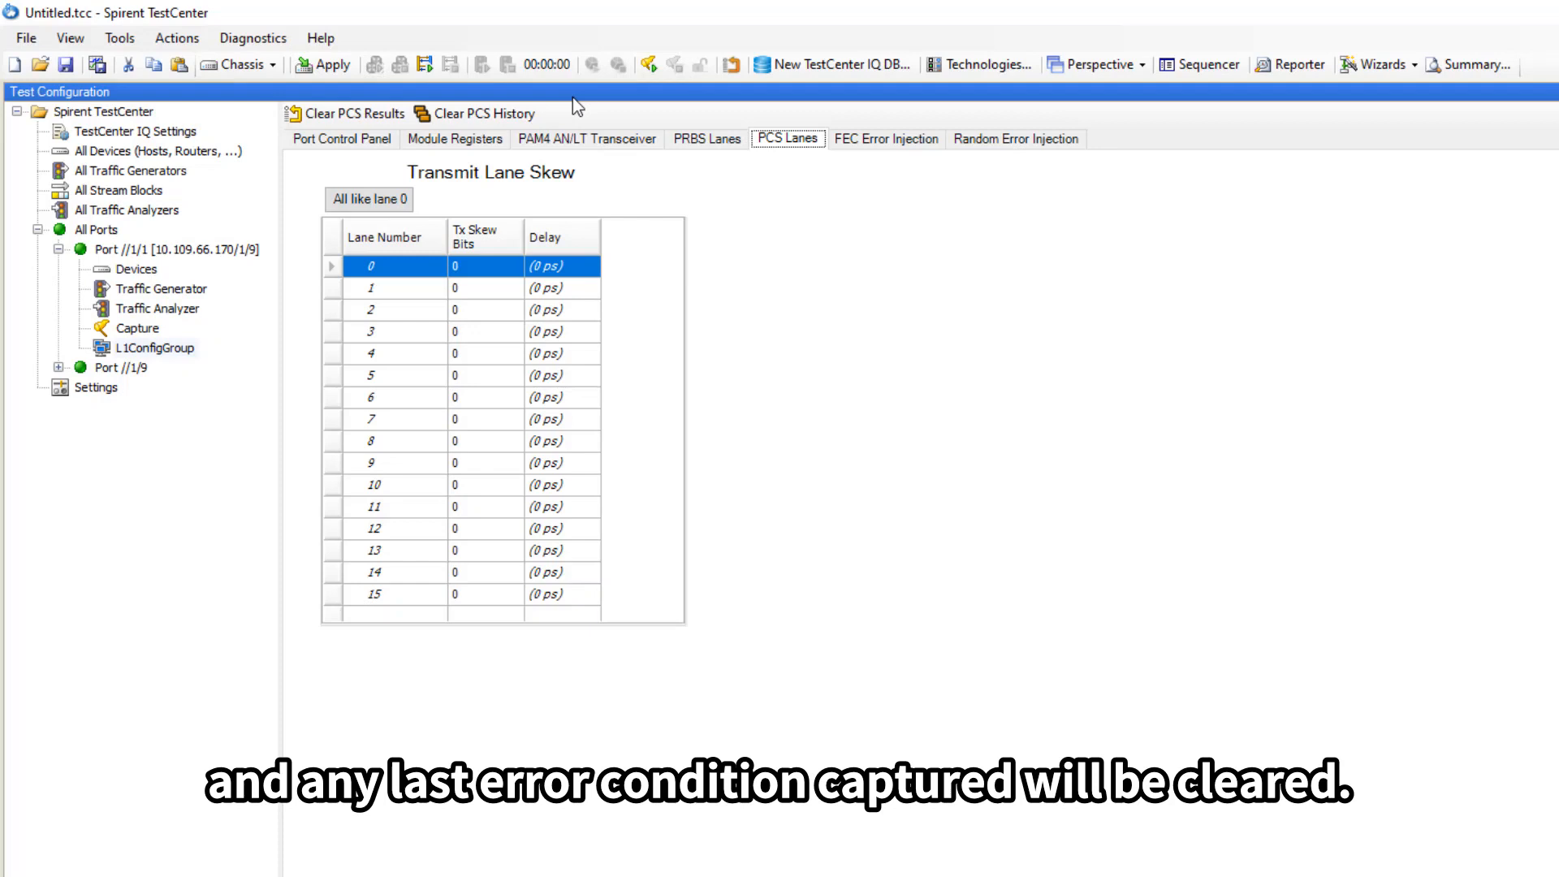
Show the FEC Error Injection page listing Symbols 543–528 and Parities 15–1 at 000.
left_click(882, 140)
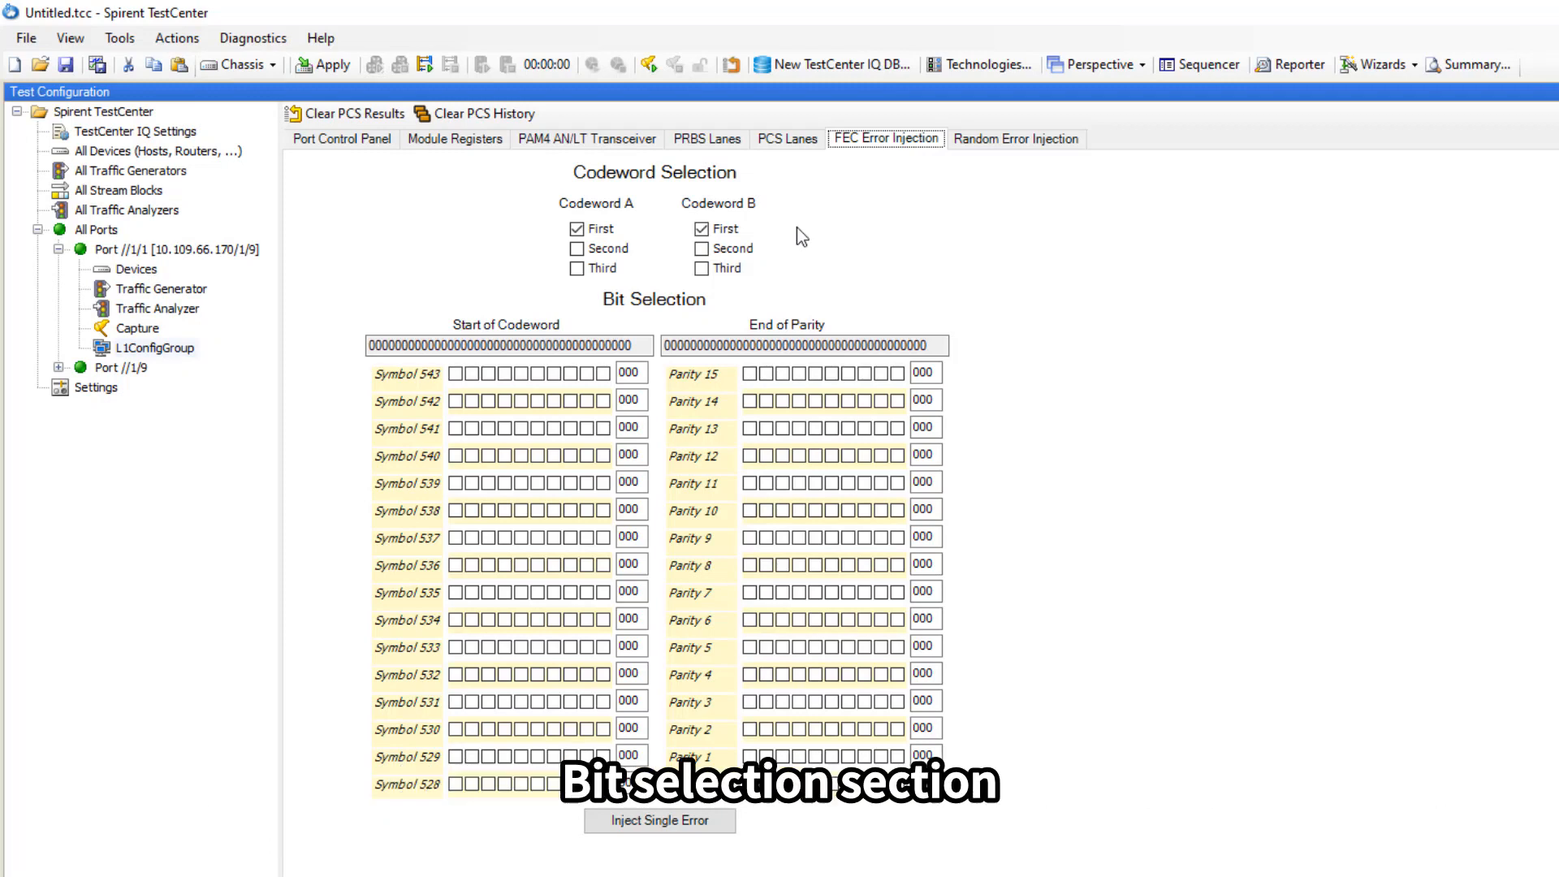
left_click(455, 374)
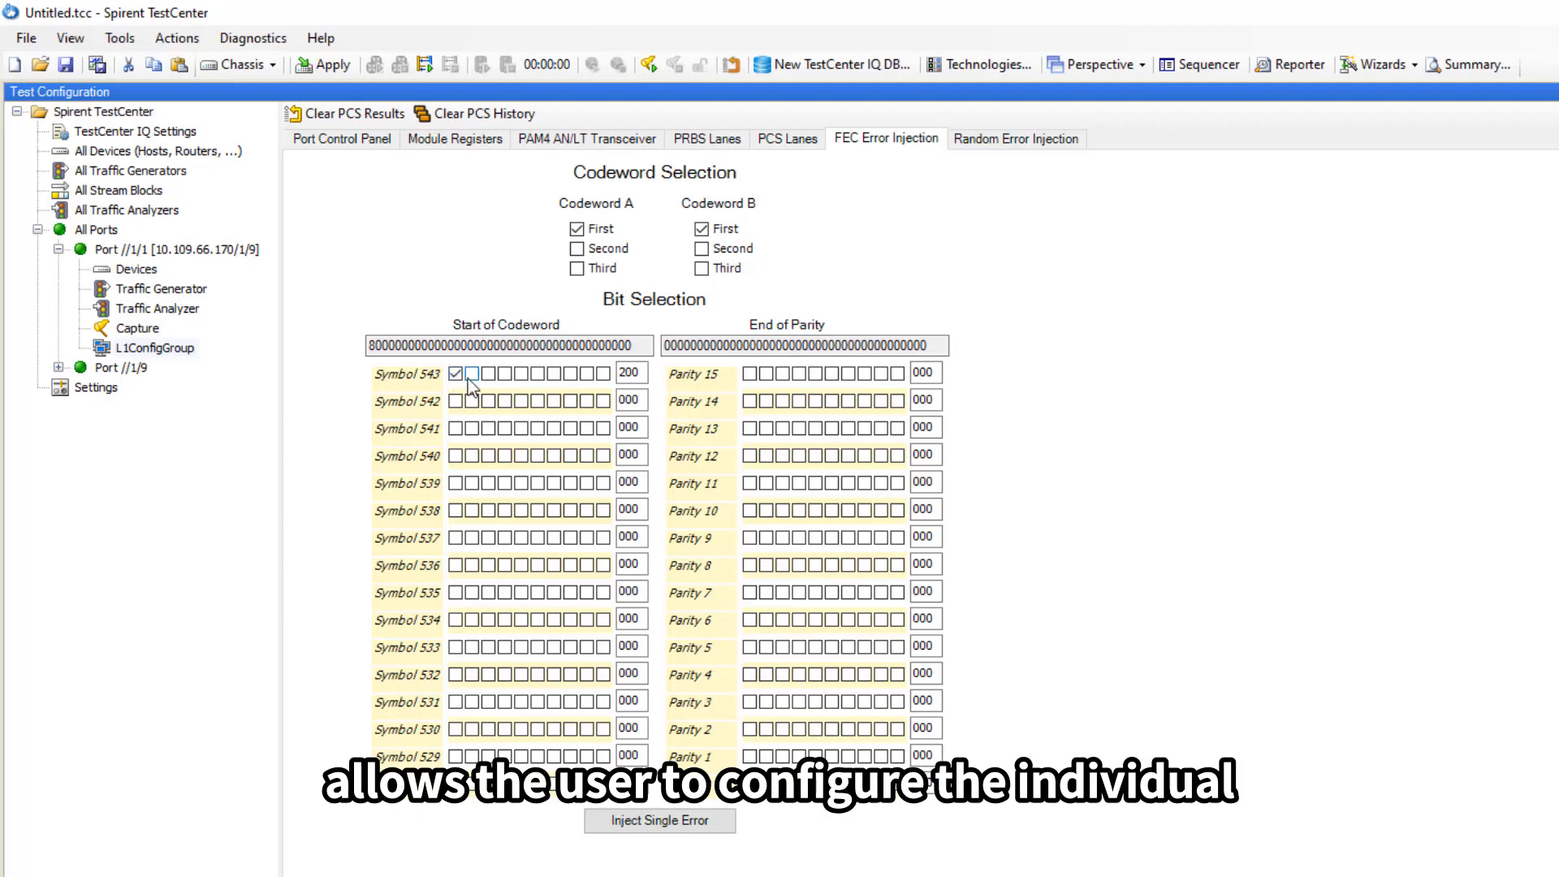
left_click(506, 428)
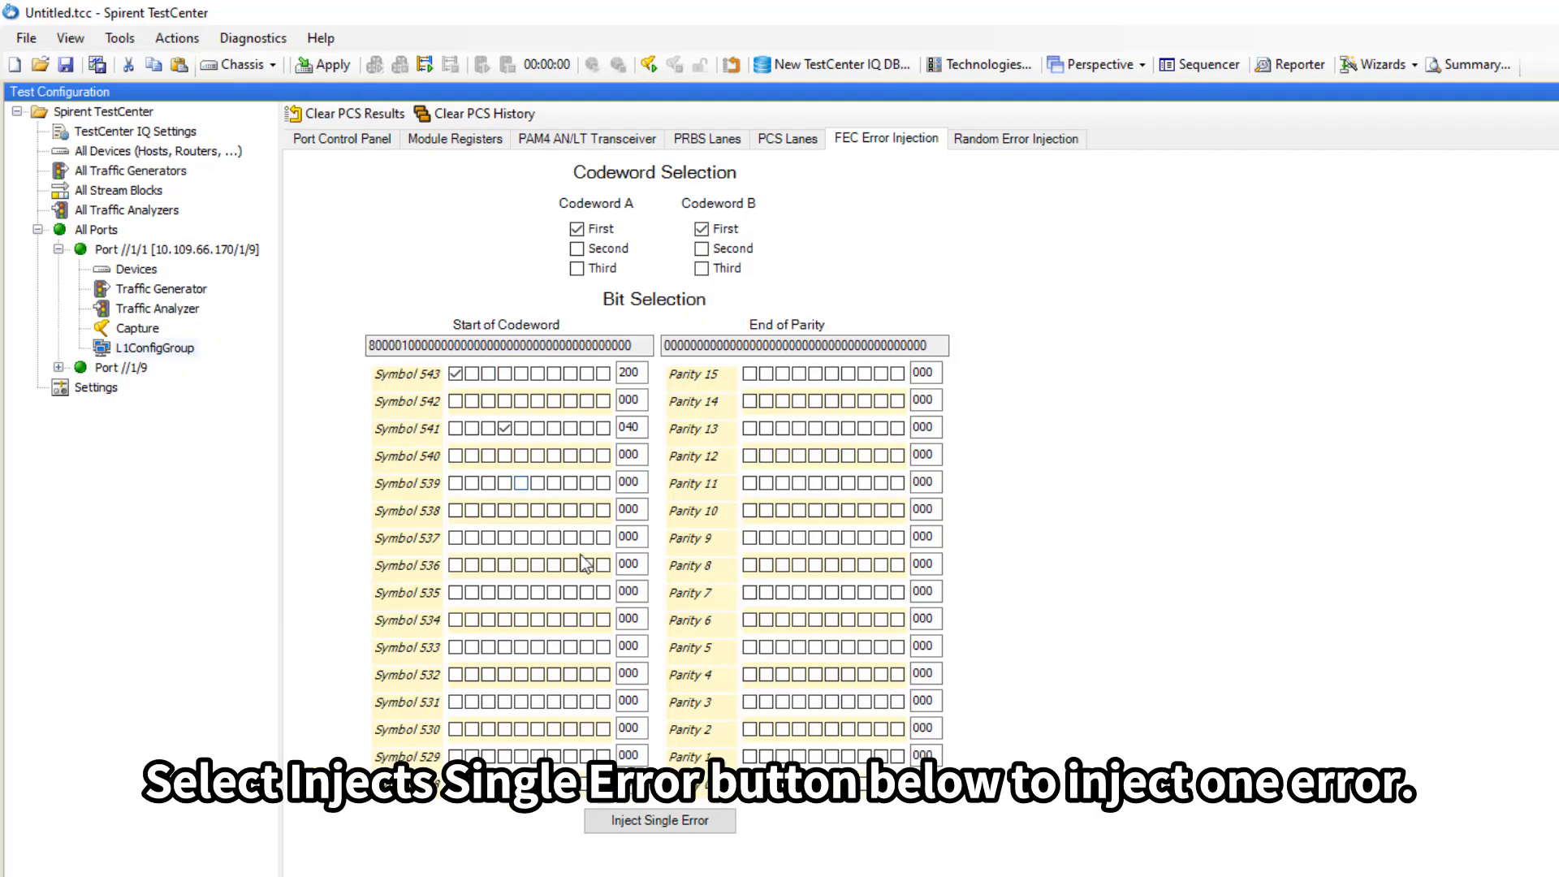
left_click(456, 374)
left_click(505, 428)
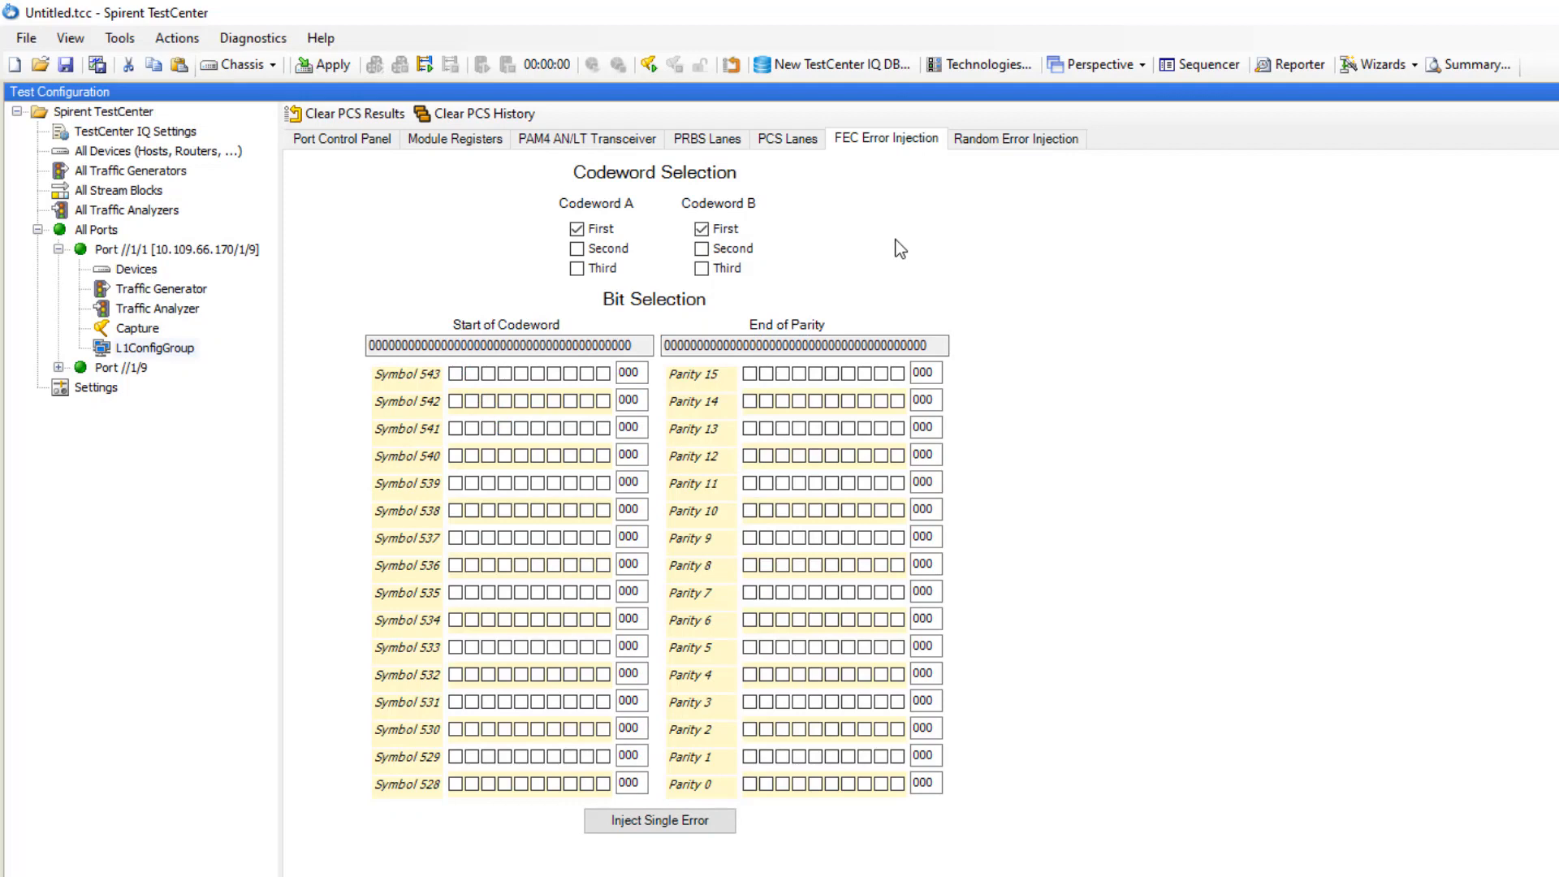
Show the Random Error Injection page with lanes 0–15 at a 1.0e-3 rate.
left_click(1033, 145)
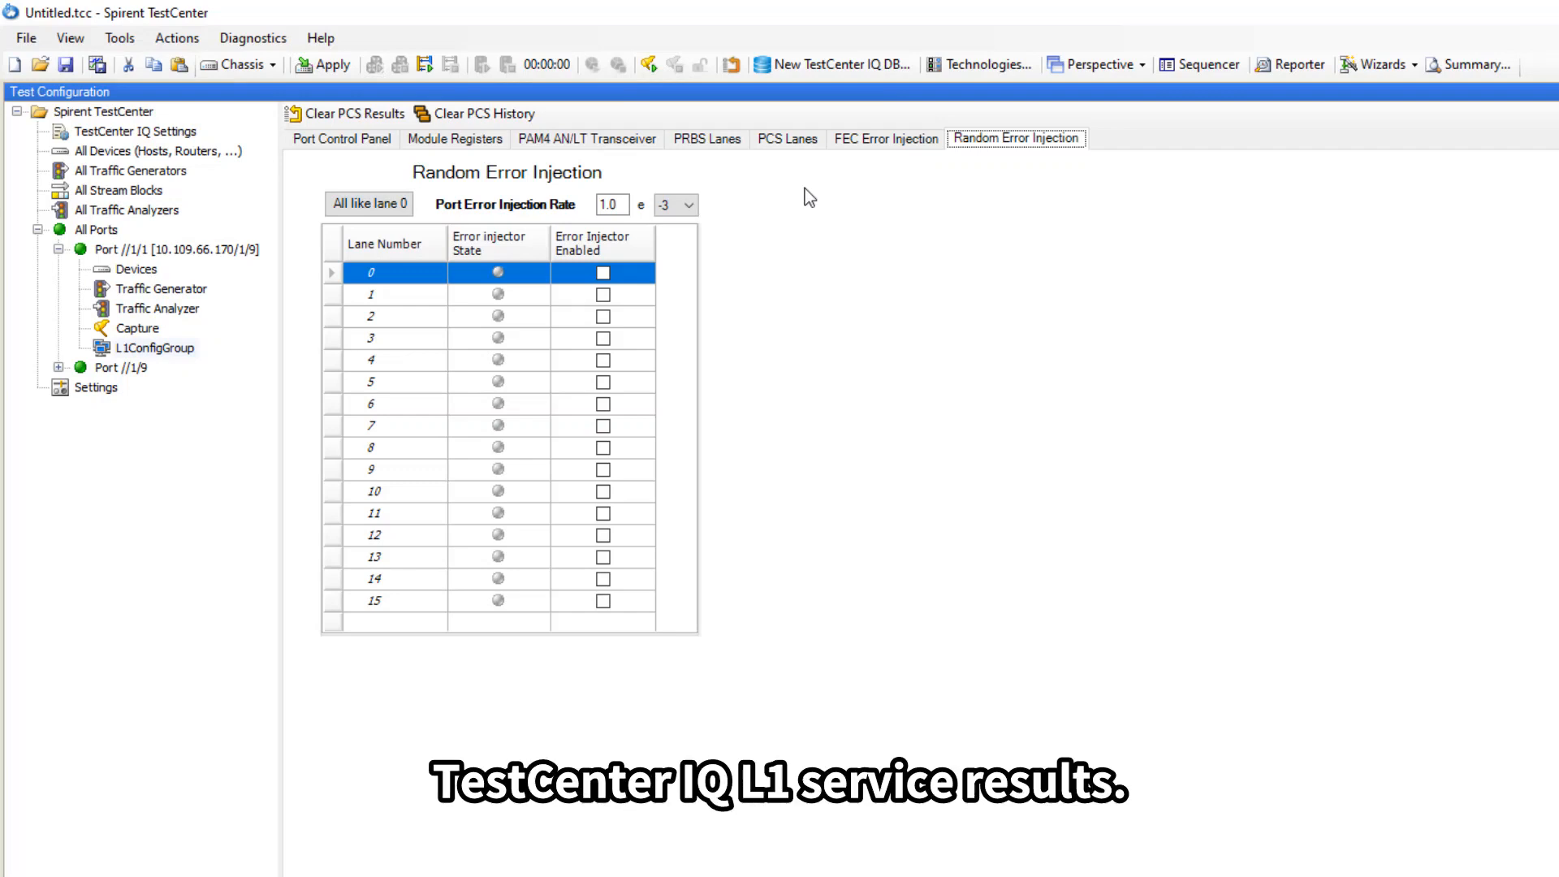
Apply the configuration with F9 and launch TestCenter IQ's Results Library from the View menu.
left_click(326, 72)
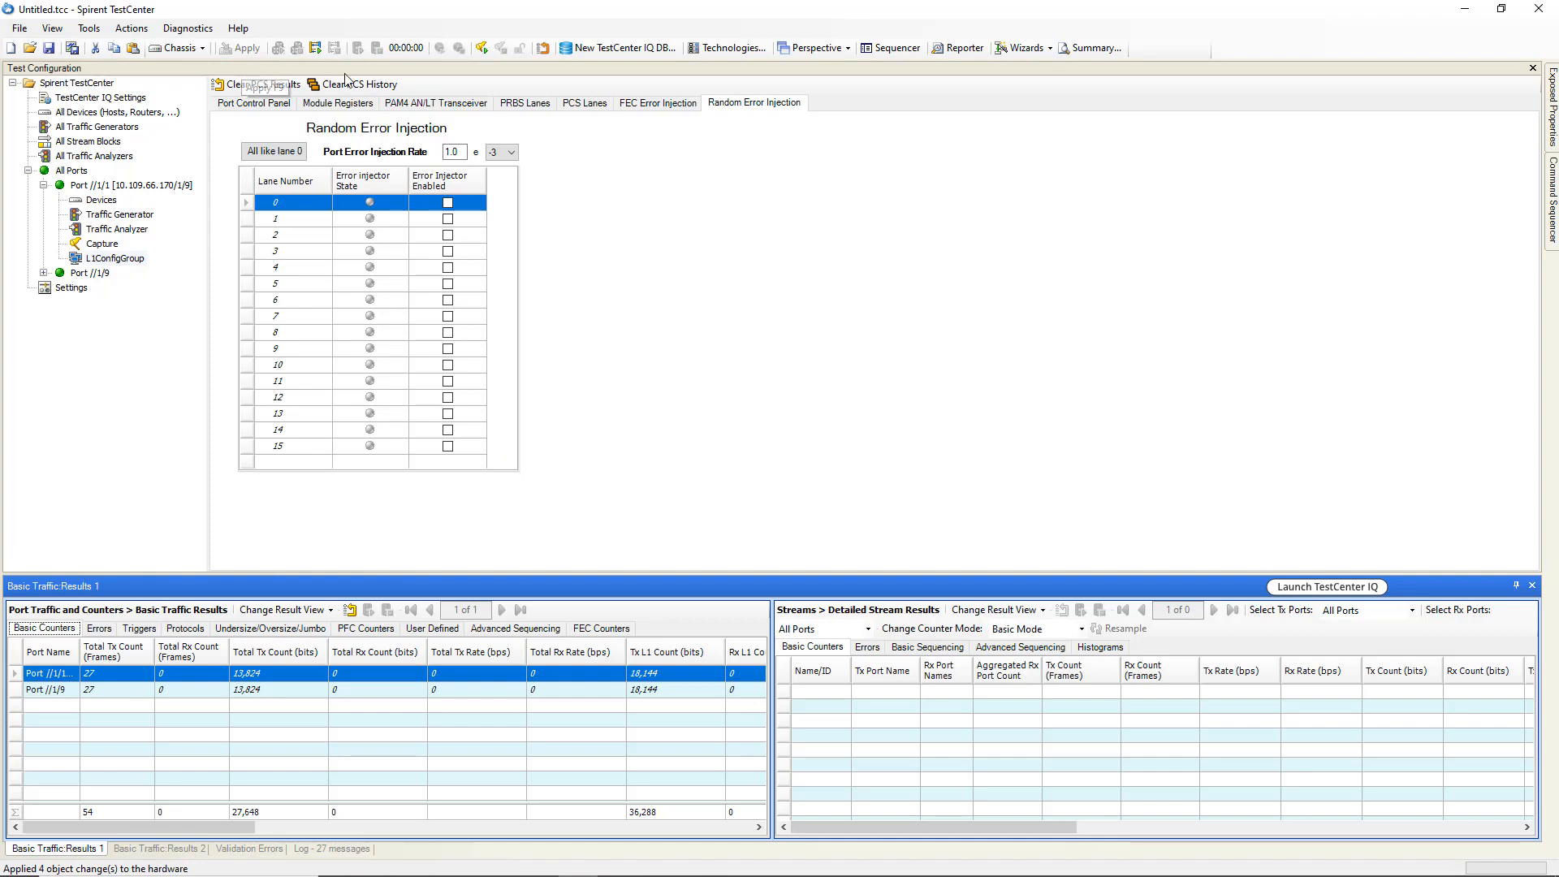
left_click(477, 130)
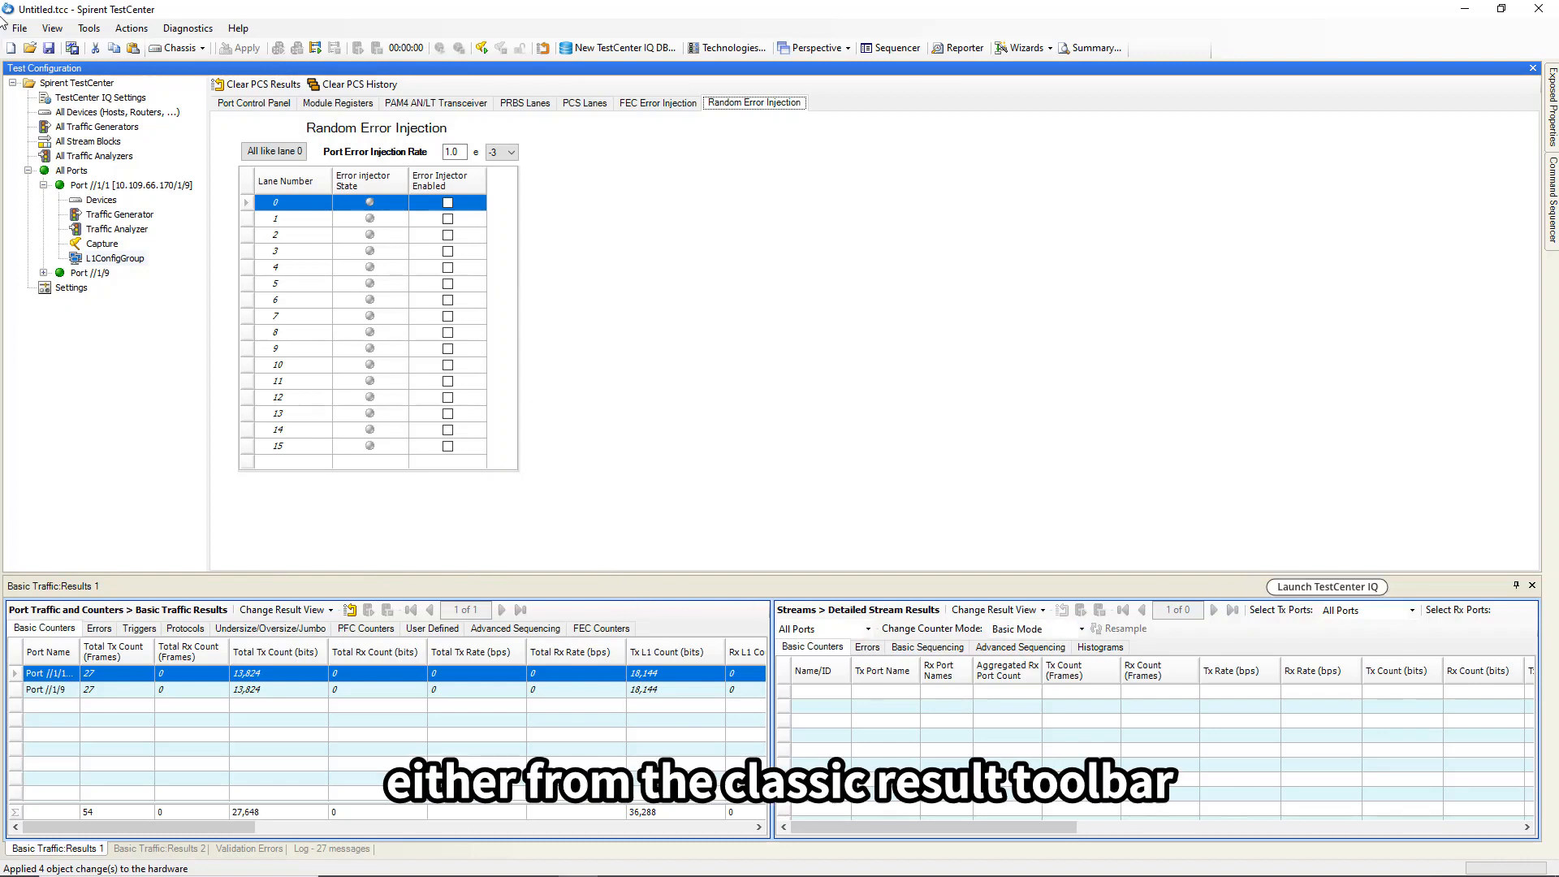
left_click(54, 30)
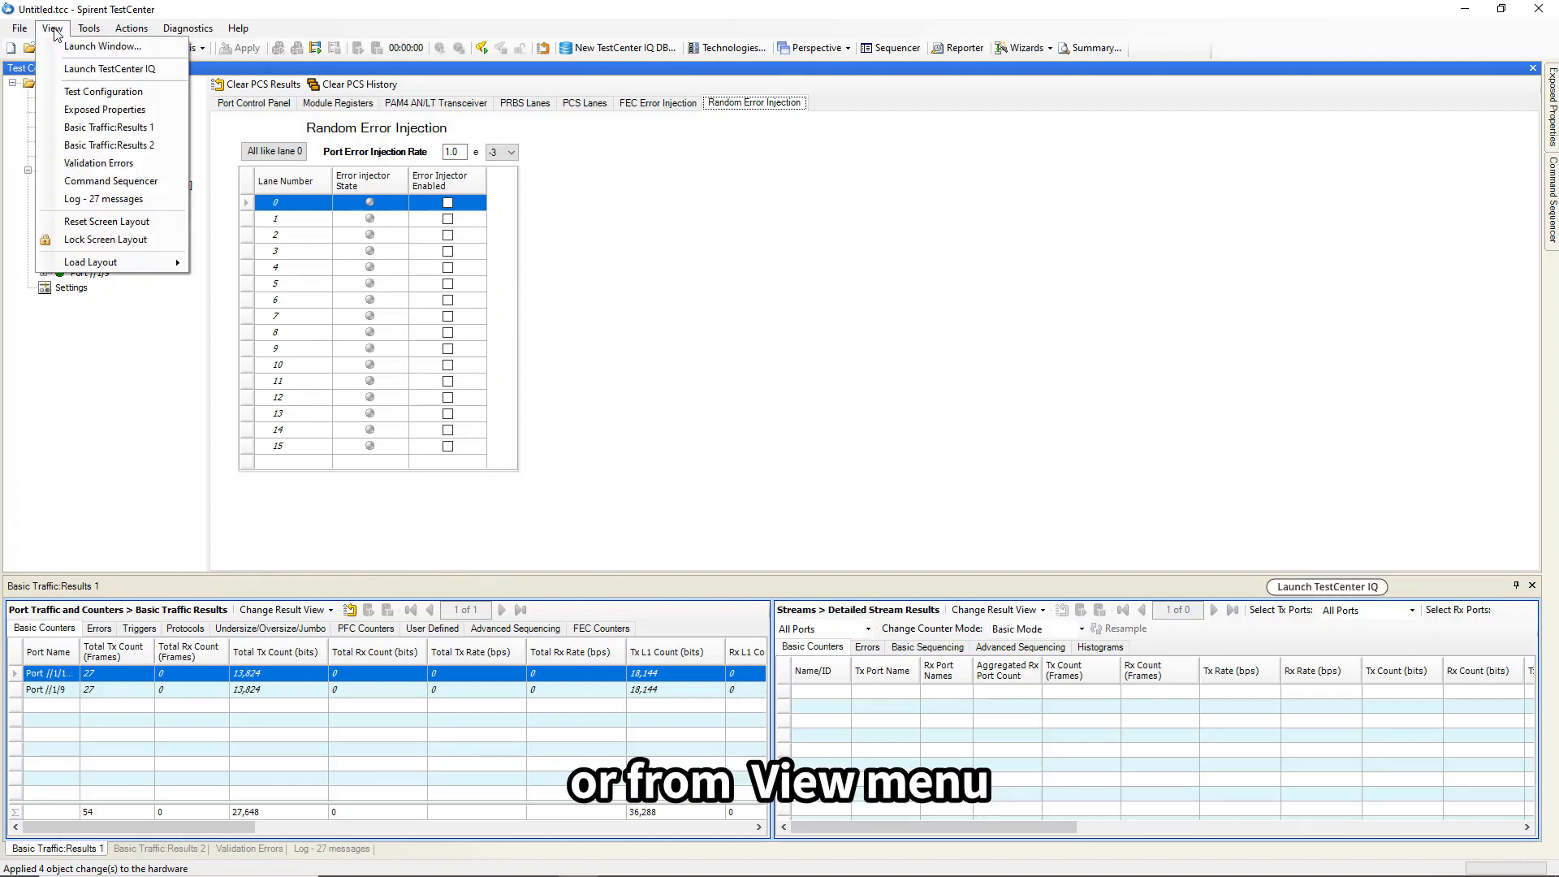
left_click(87, 70)
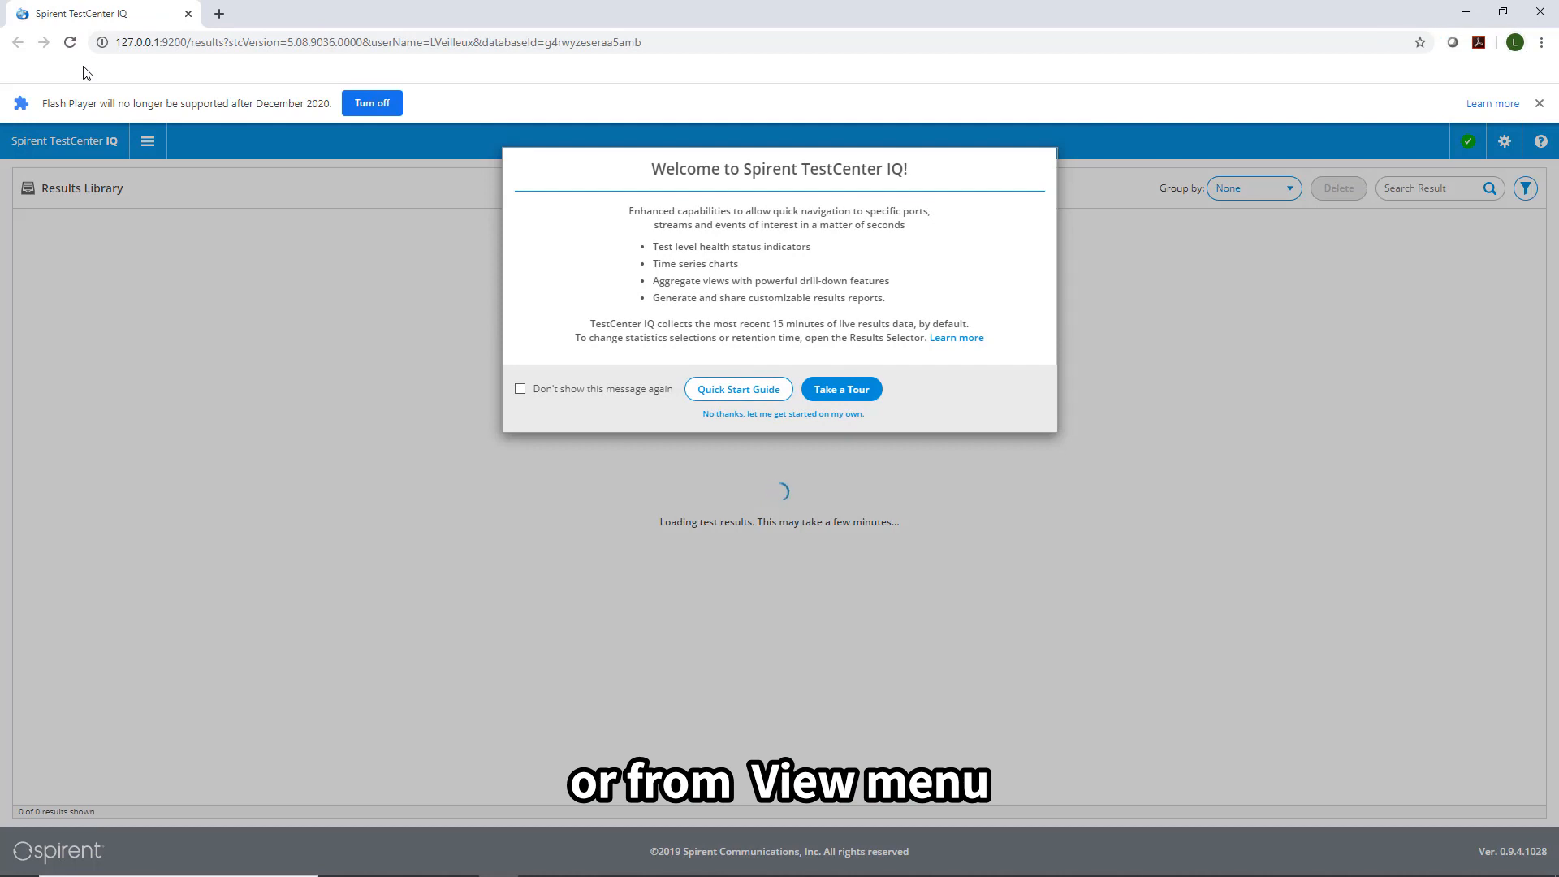
left_click(154, 193)
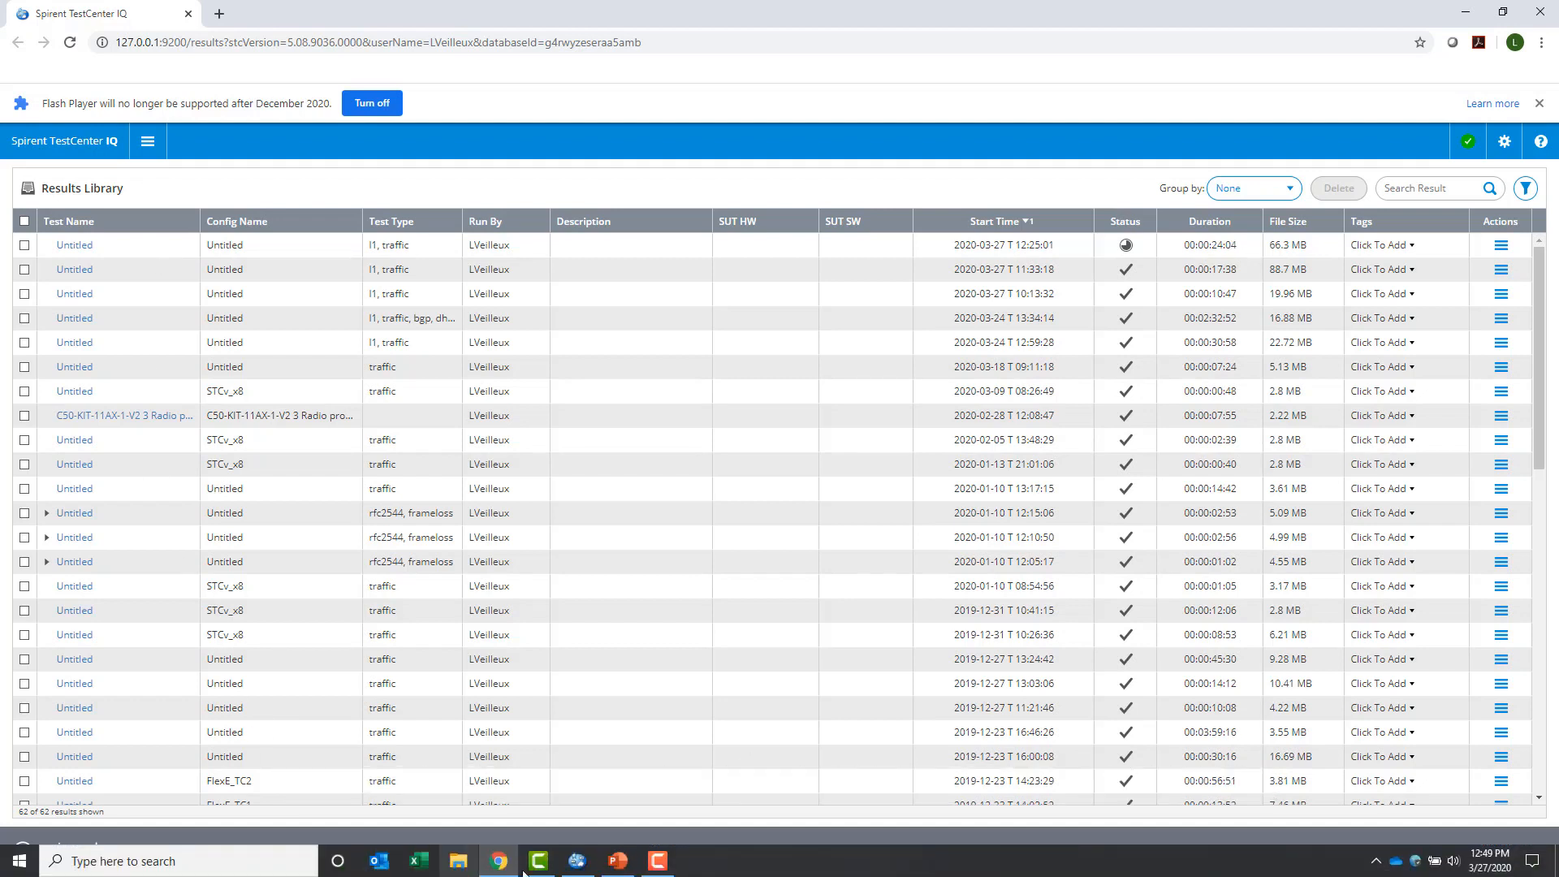
Return to the Spirent TestCenter window showing Port 1's Random Error Injection lanes 0–15.
left_click(582, 873)
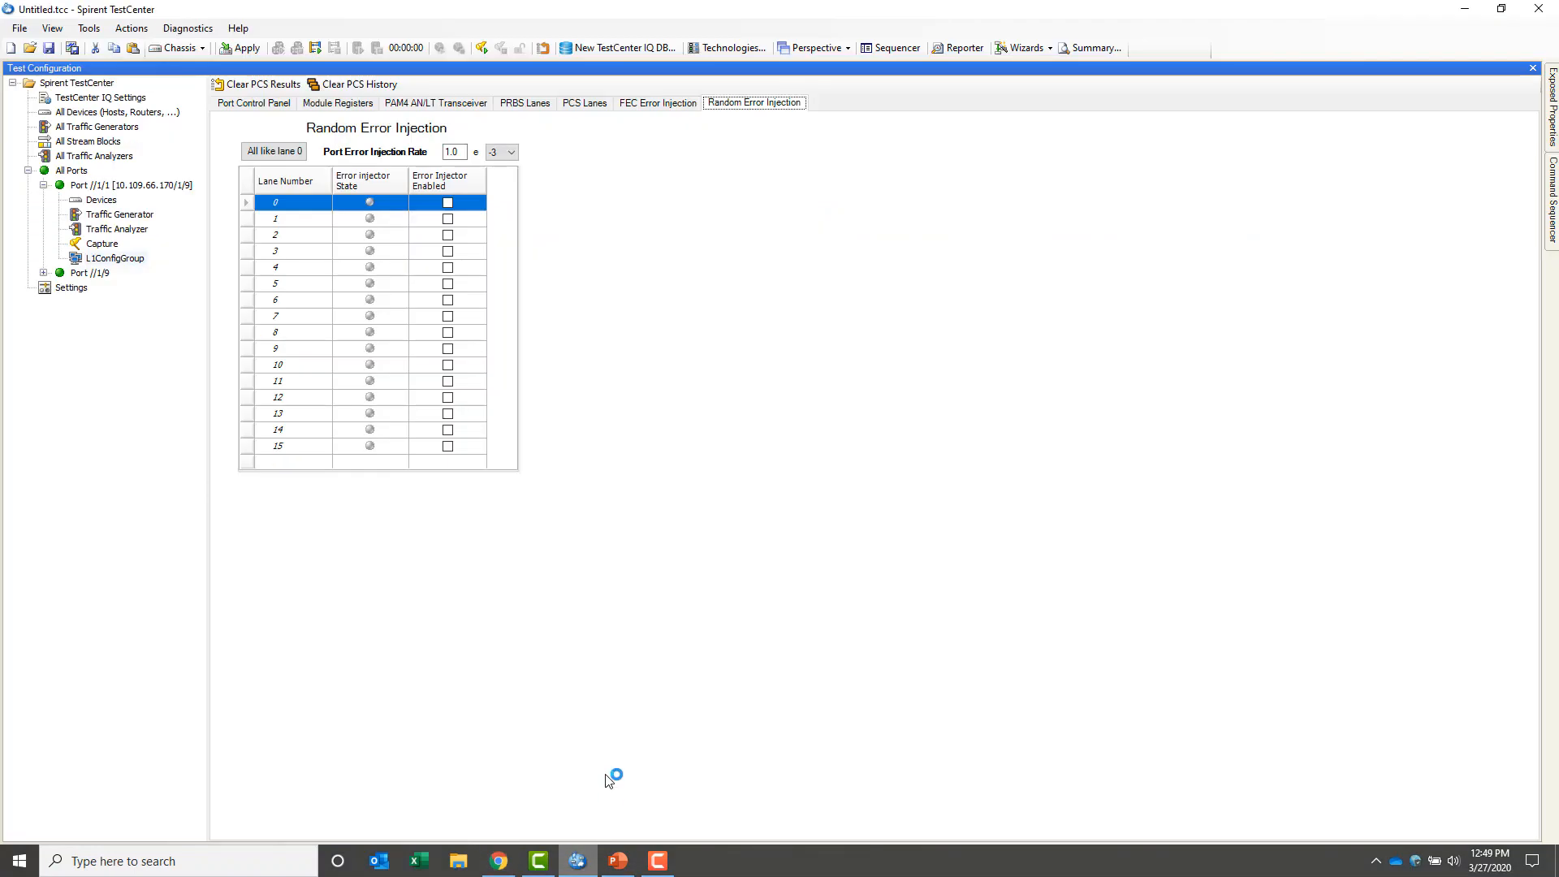
left_click(89, 29)
left_click(114, 46)
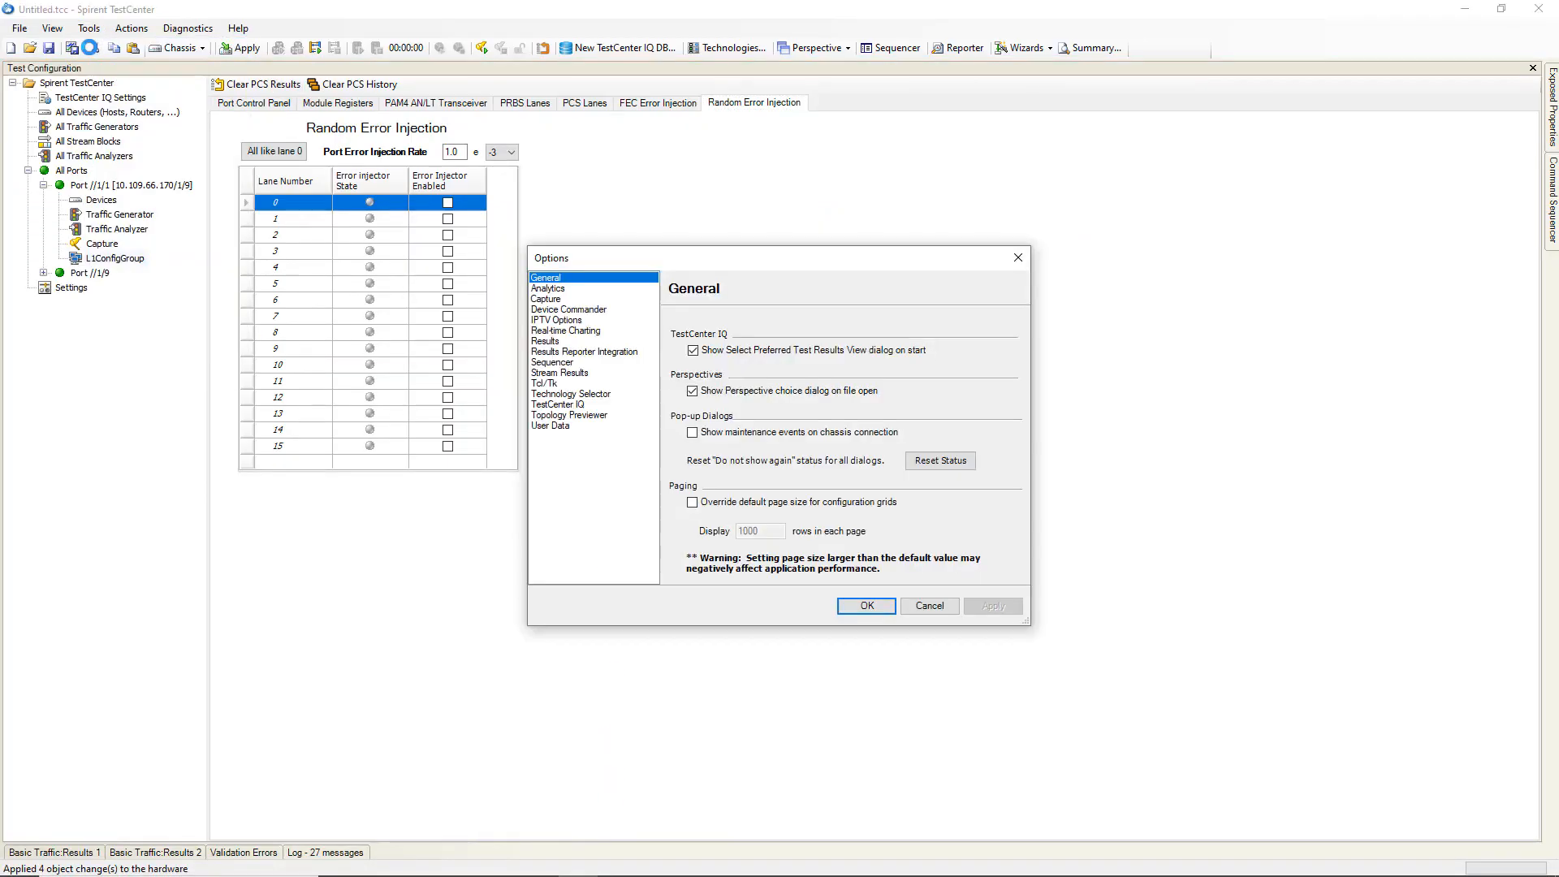
left_click(552, 406)
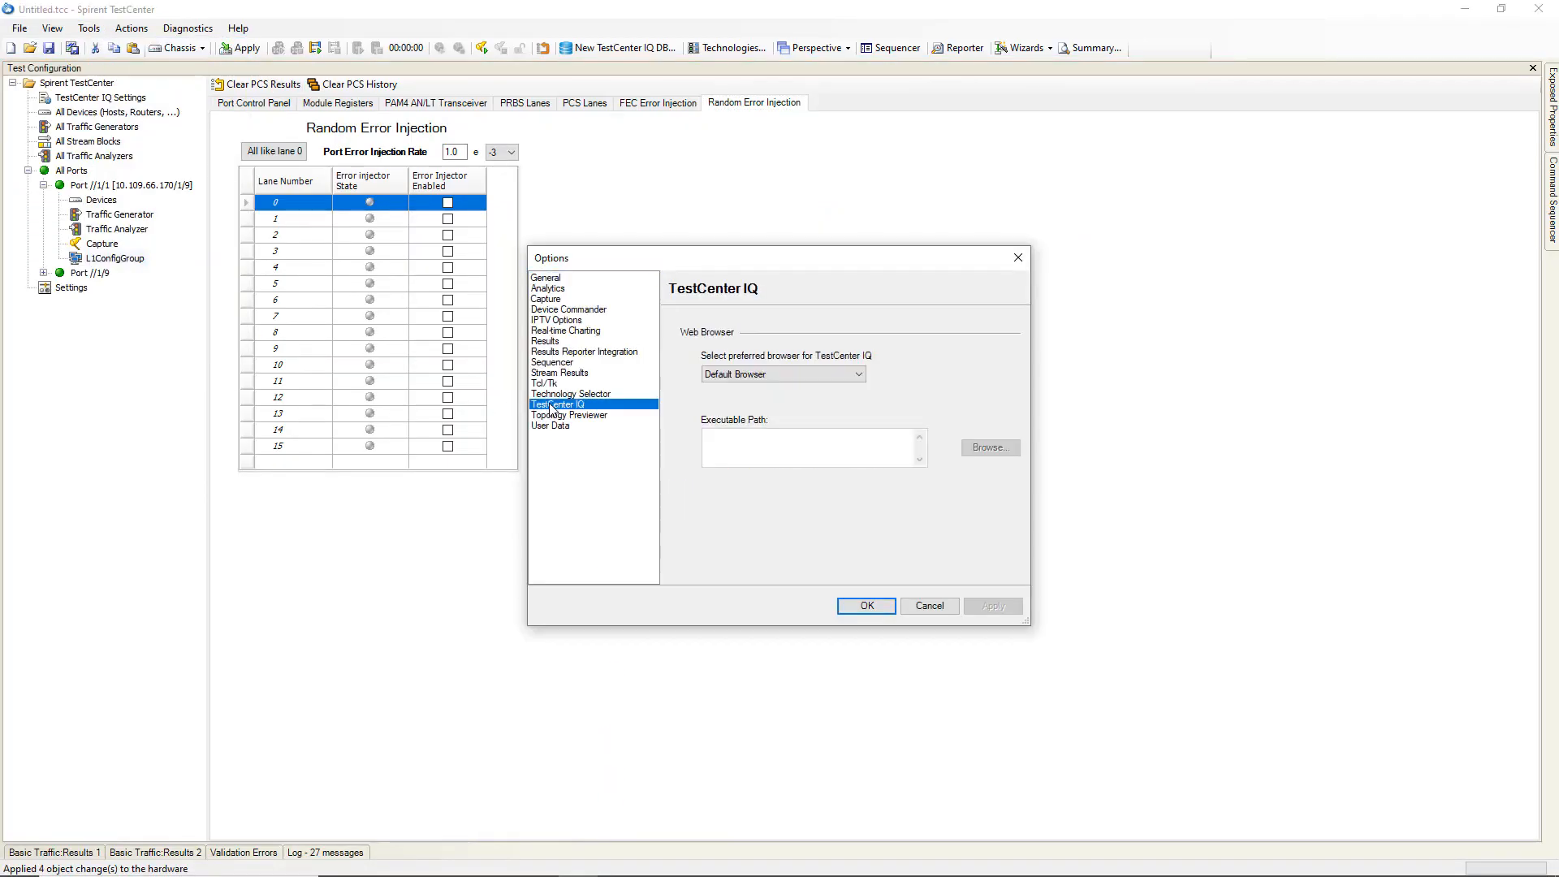
left_click(953, 609)
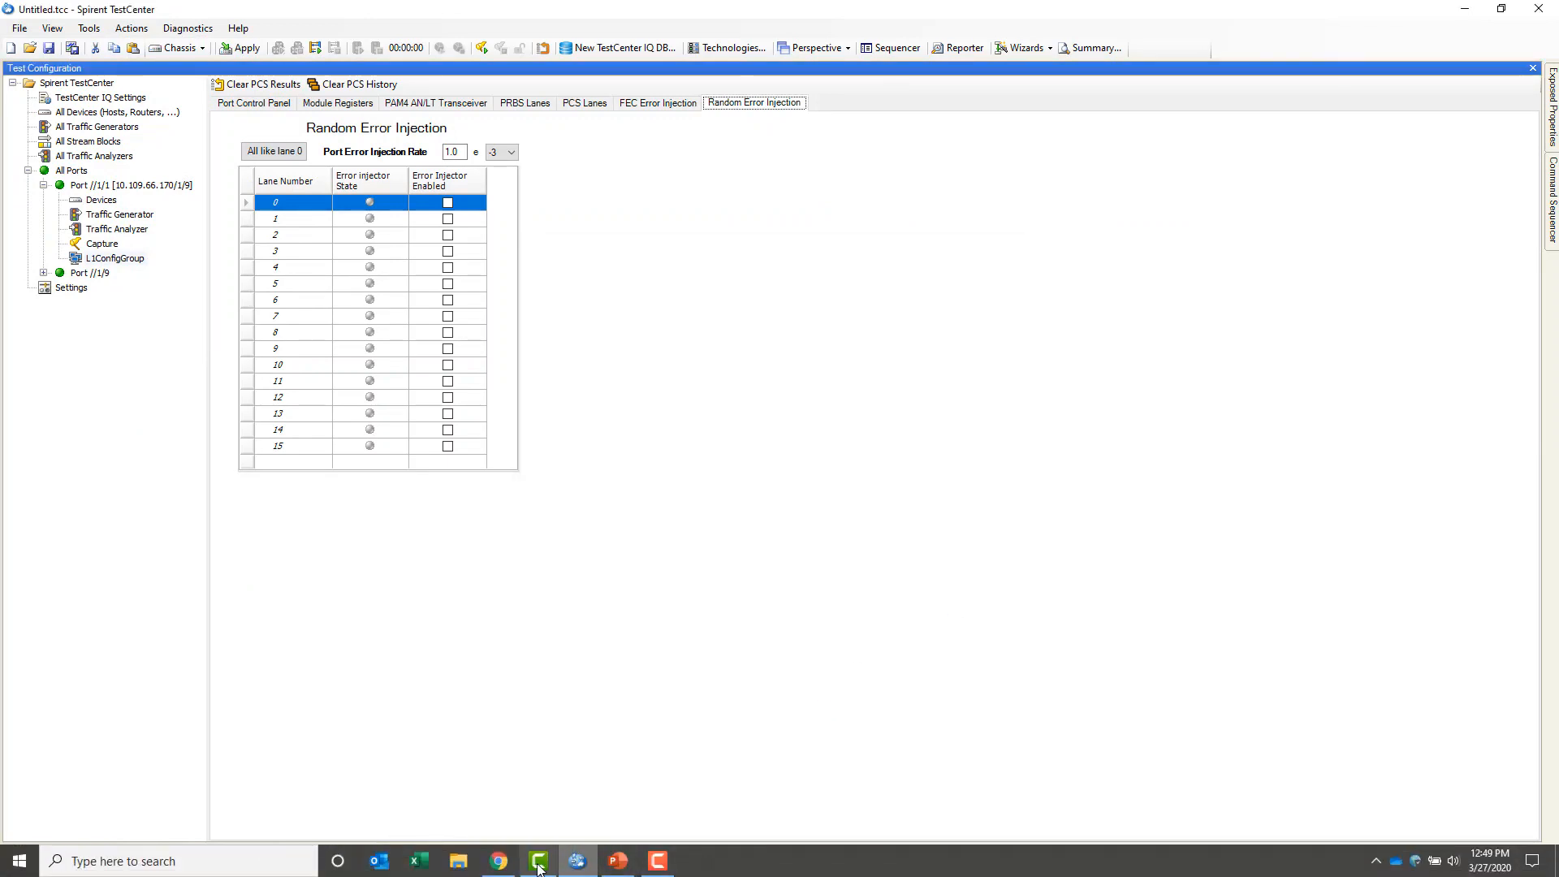
left_click(577, 861)
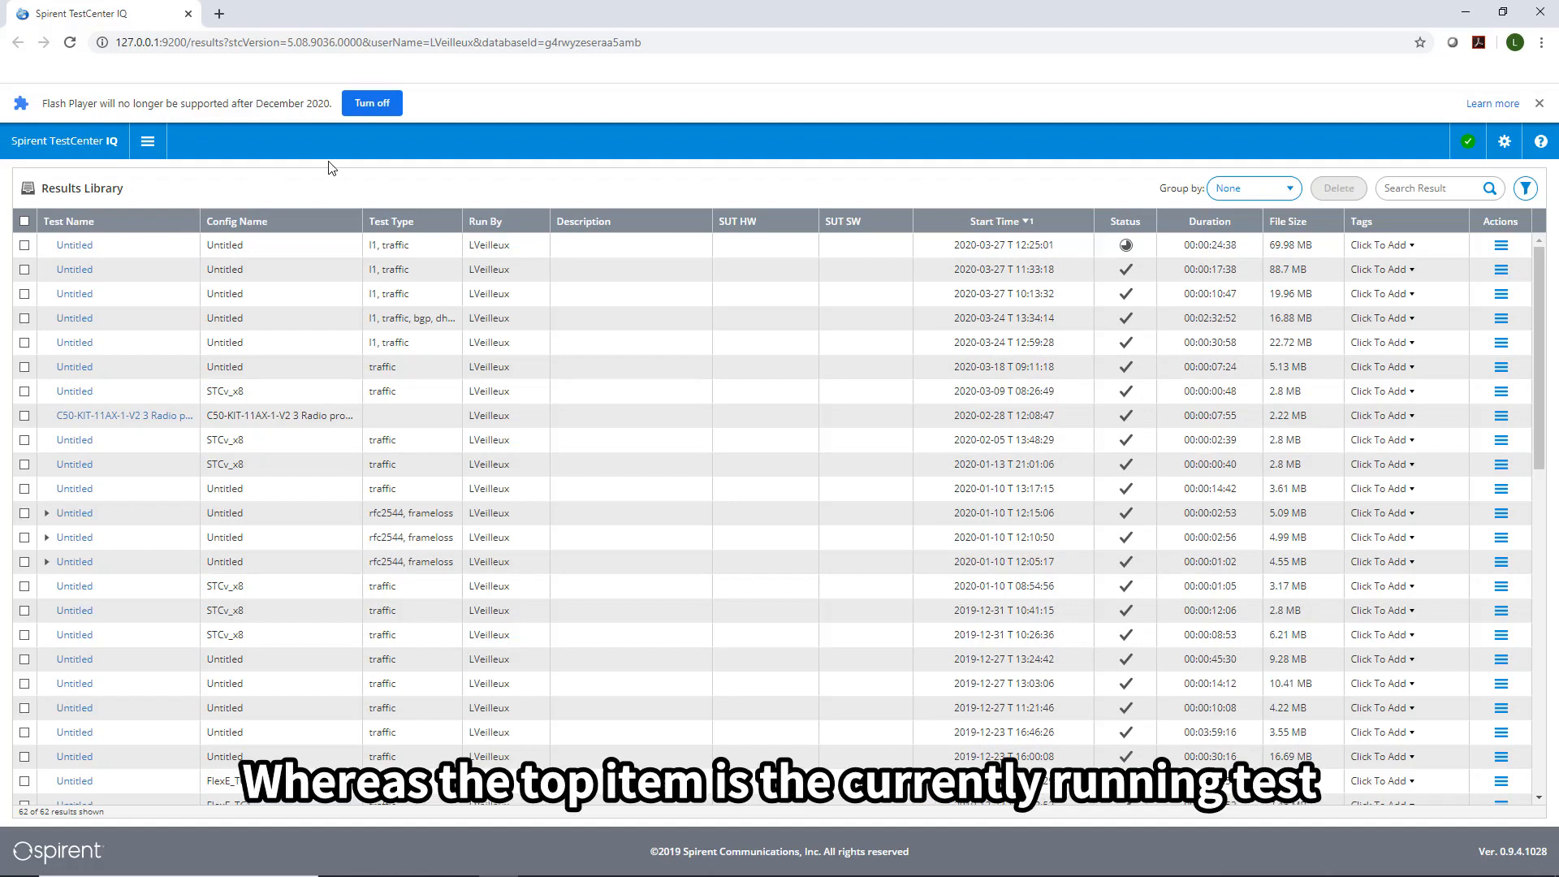
mouse_move(1127, 250)
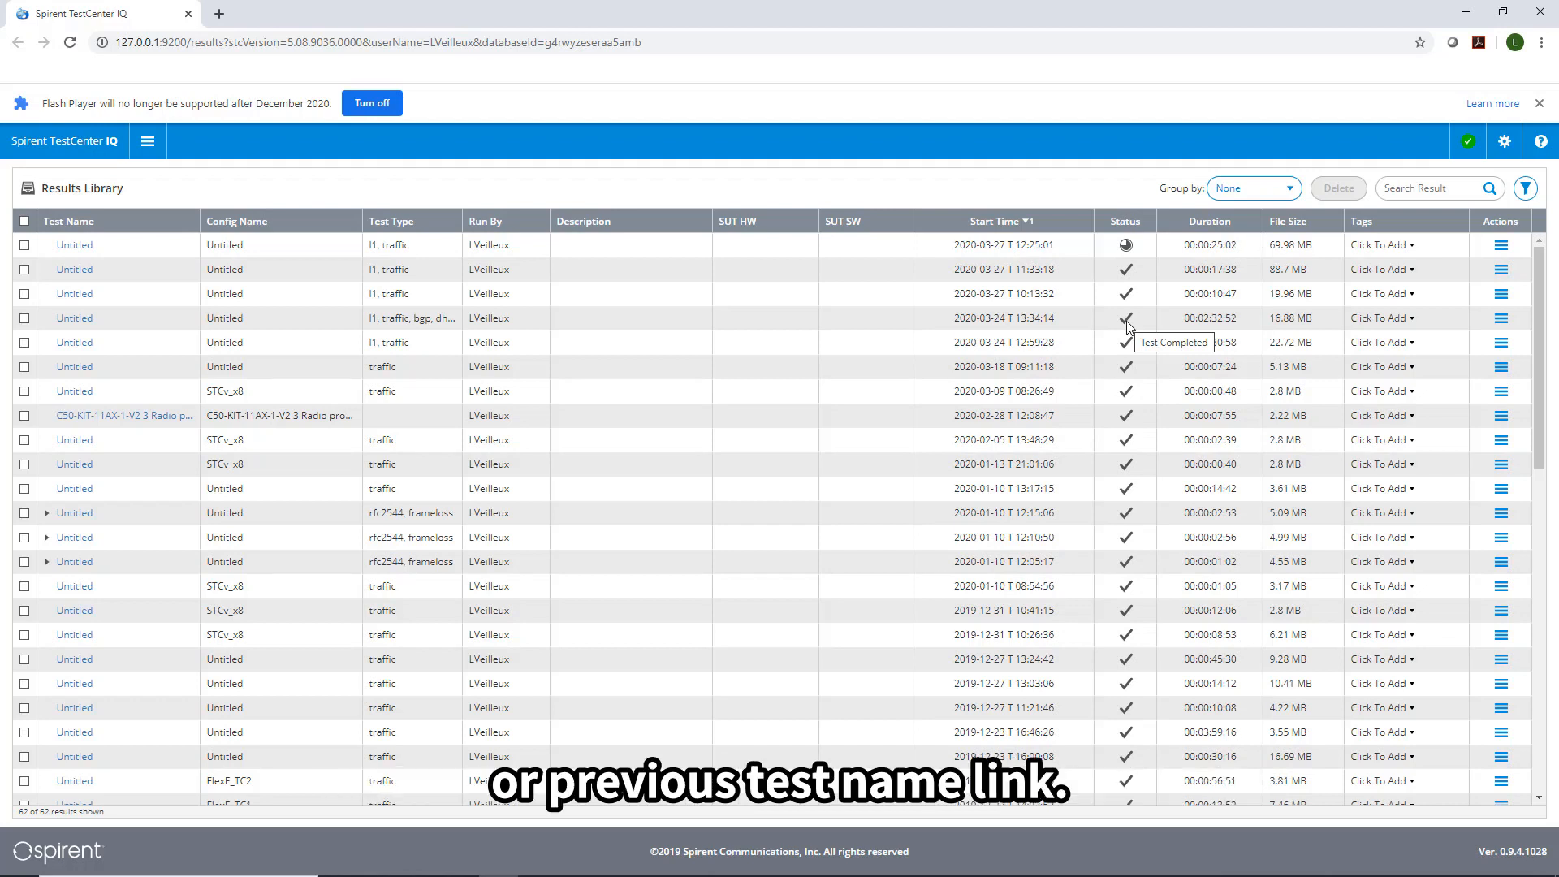
Open the live L1 results of the 12:25:01 Untitled run and show the Profiles list.
left_click(67, 248)
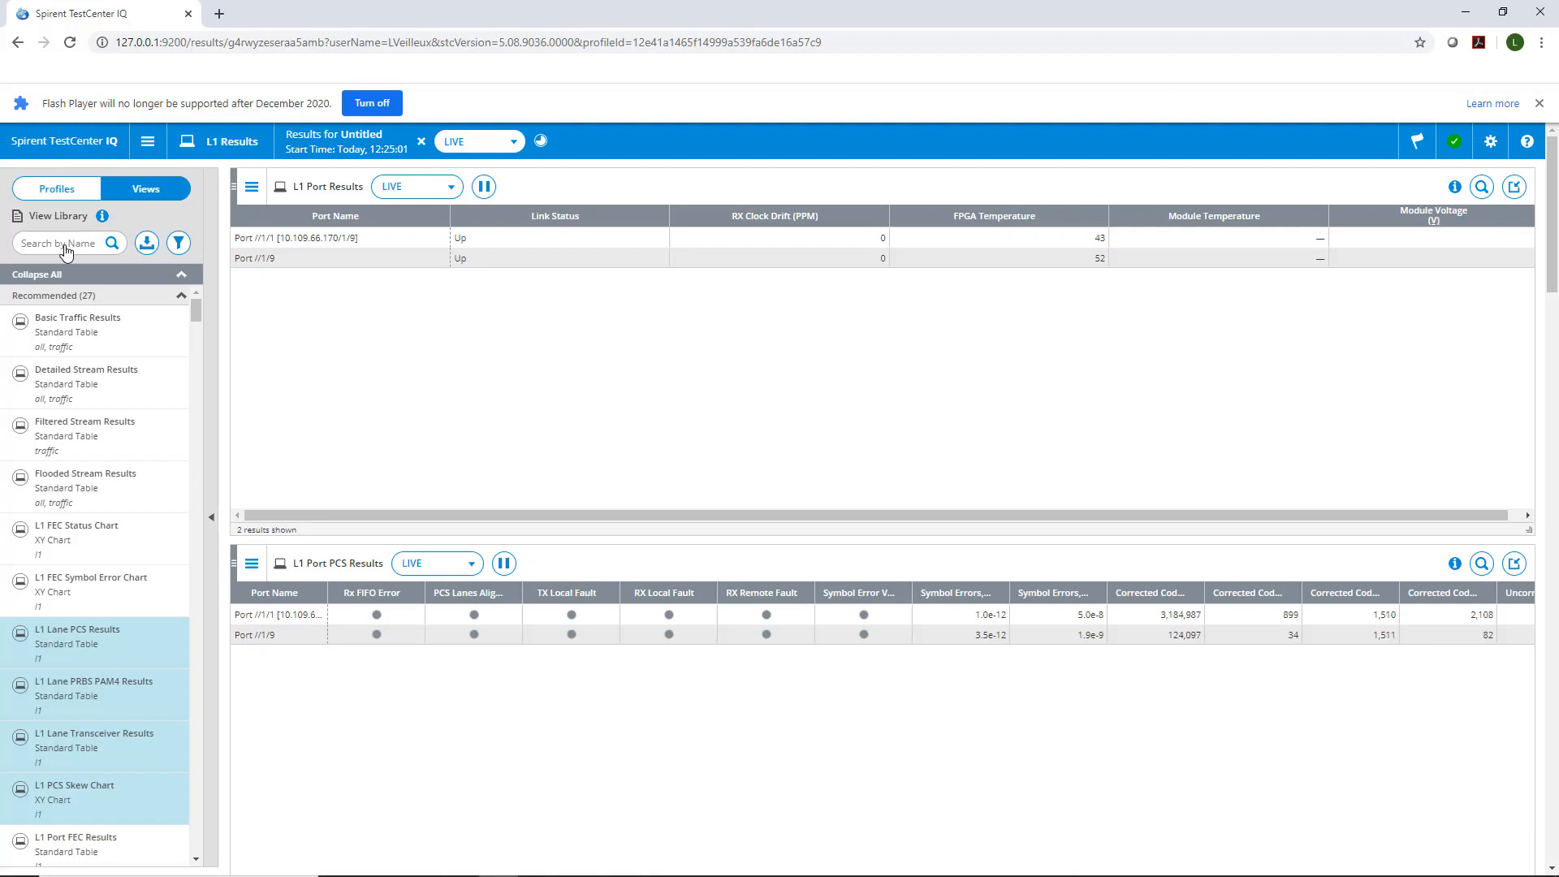
left_click(57, 192)
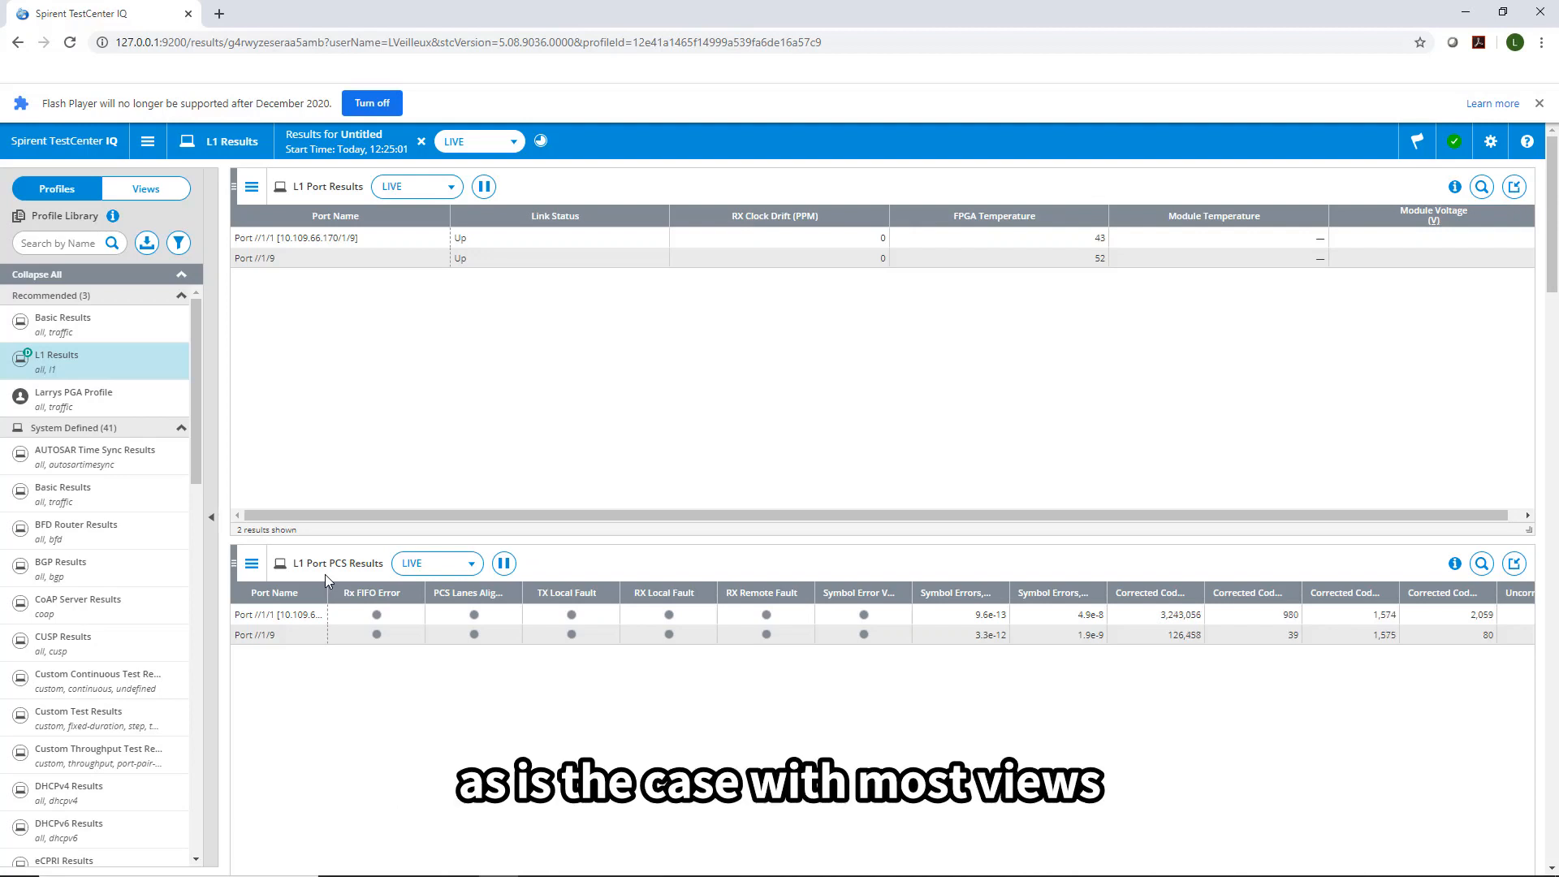
left_click(251, 567)
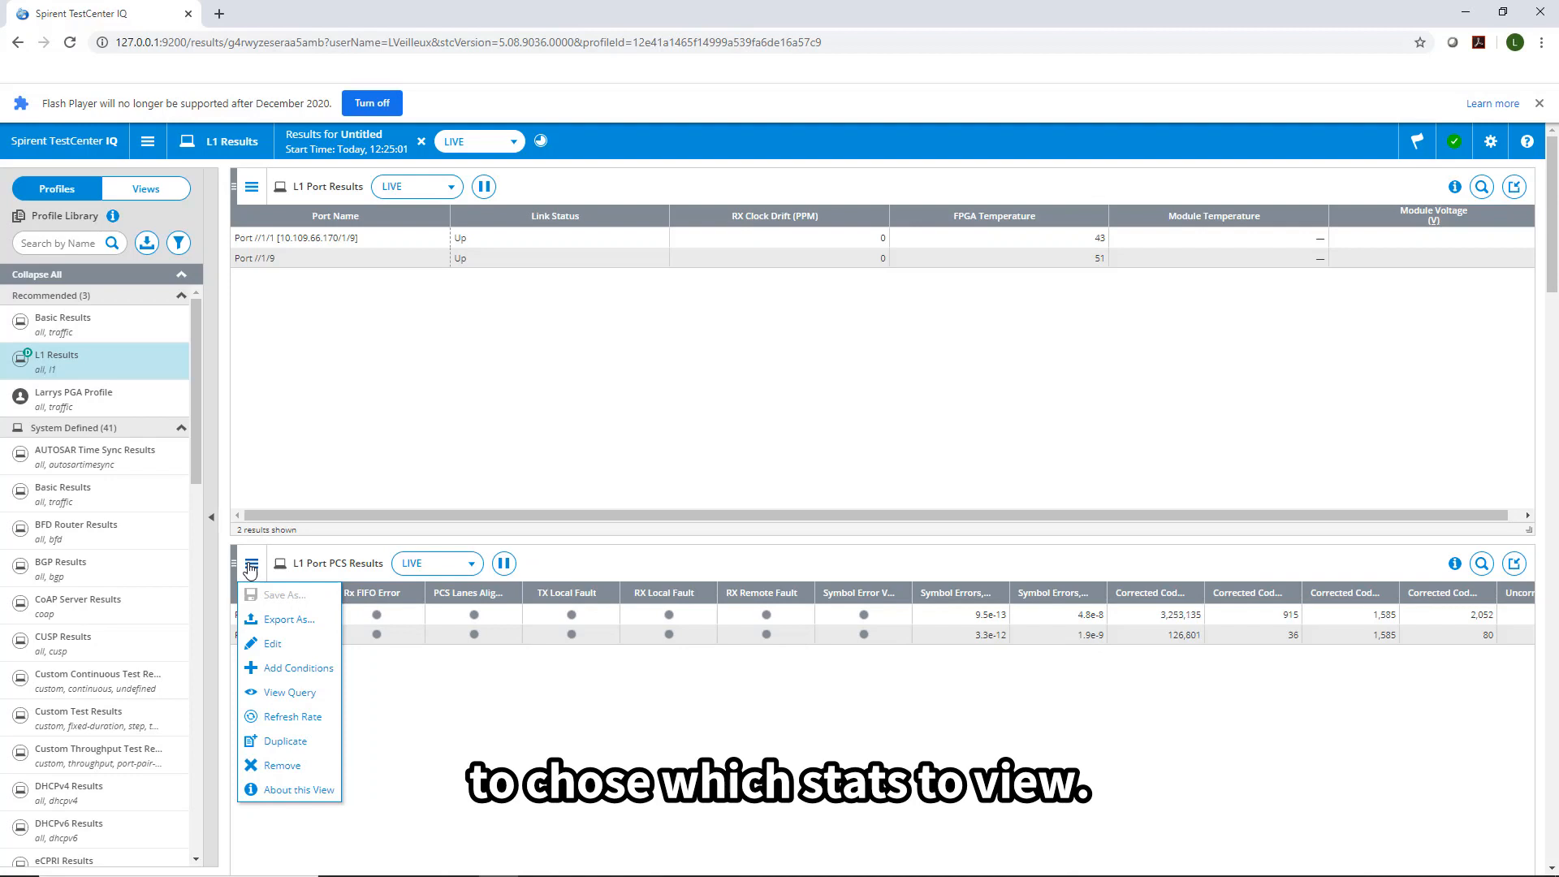
left_click(268, 644)
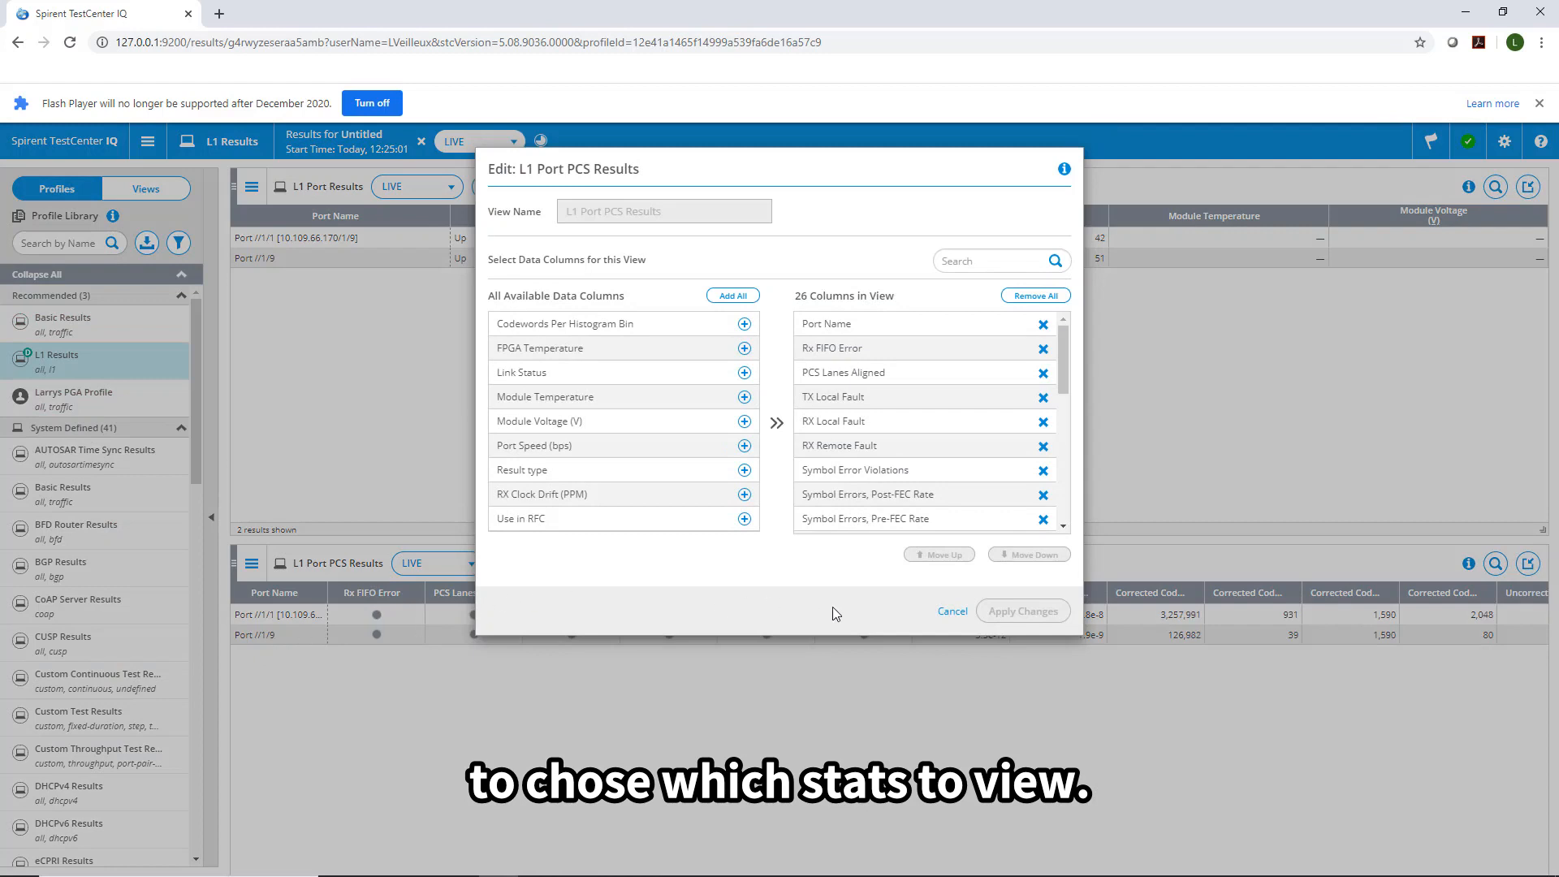
left_click(957, 619)
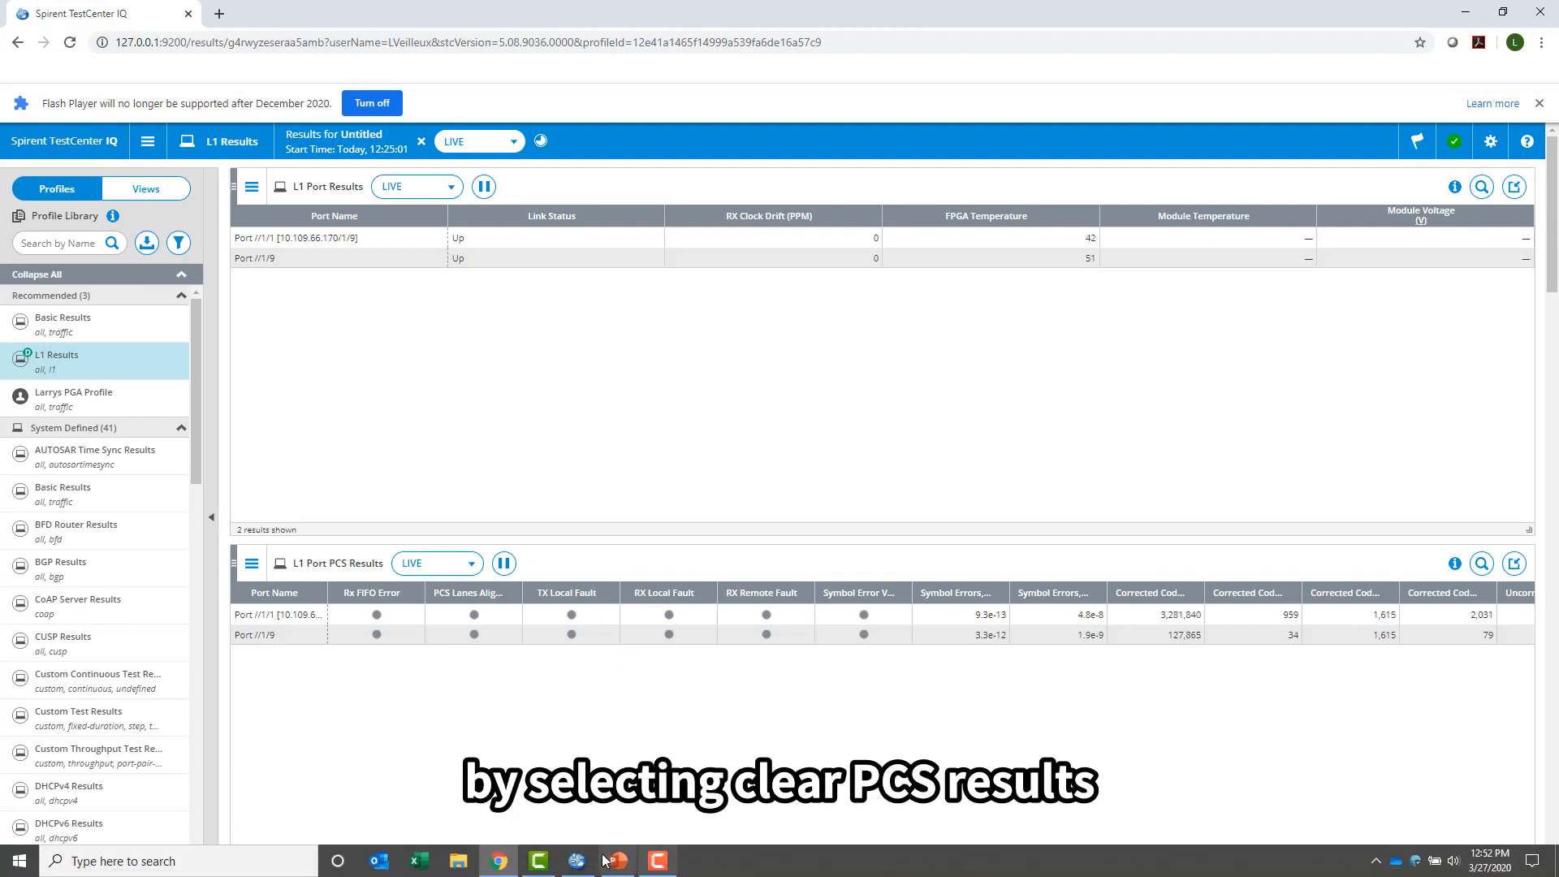
left_click(607, 859)
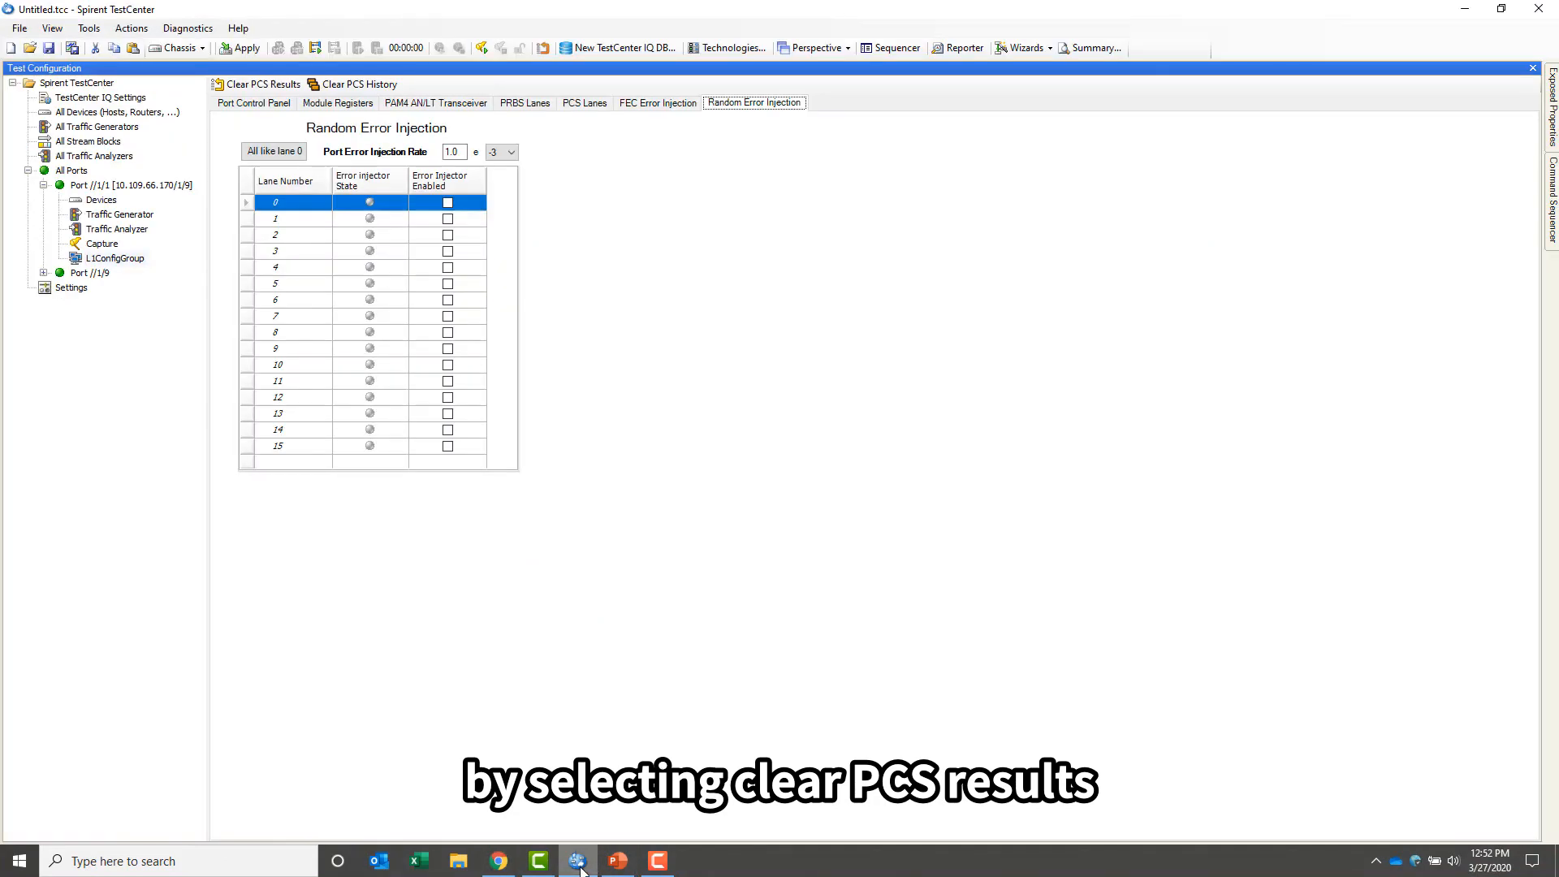
left_click(601, 104)
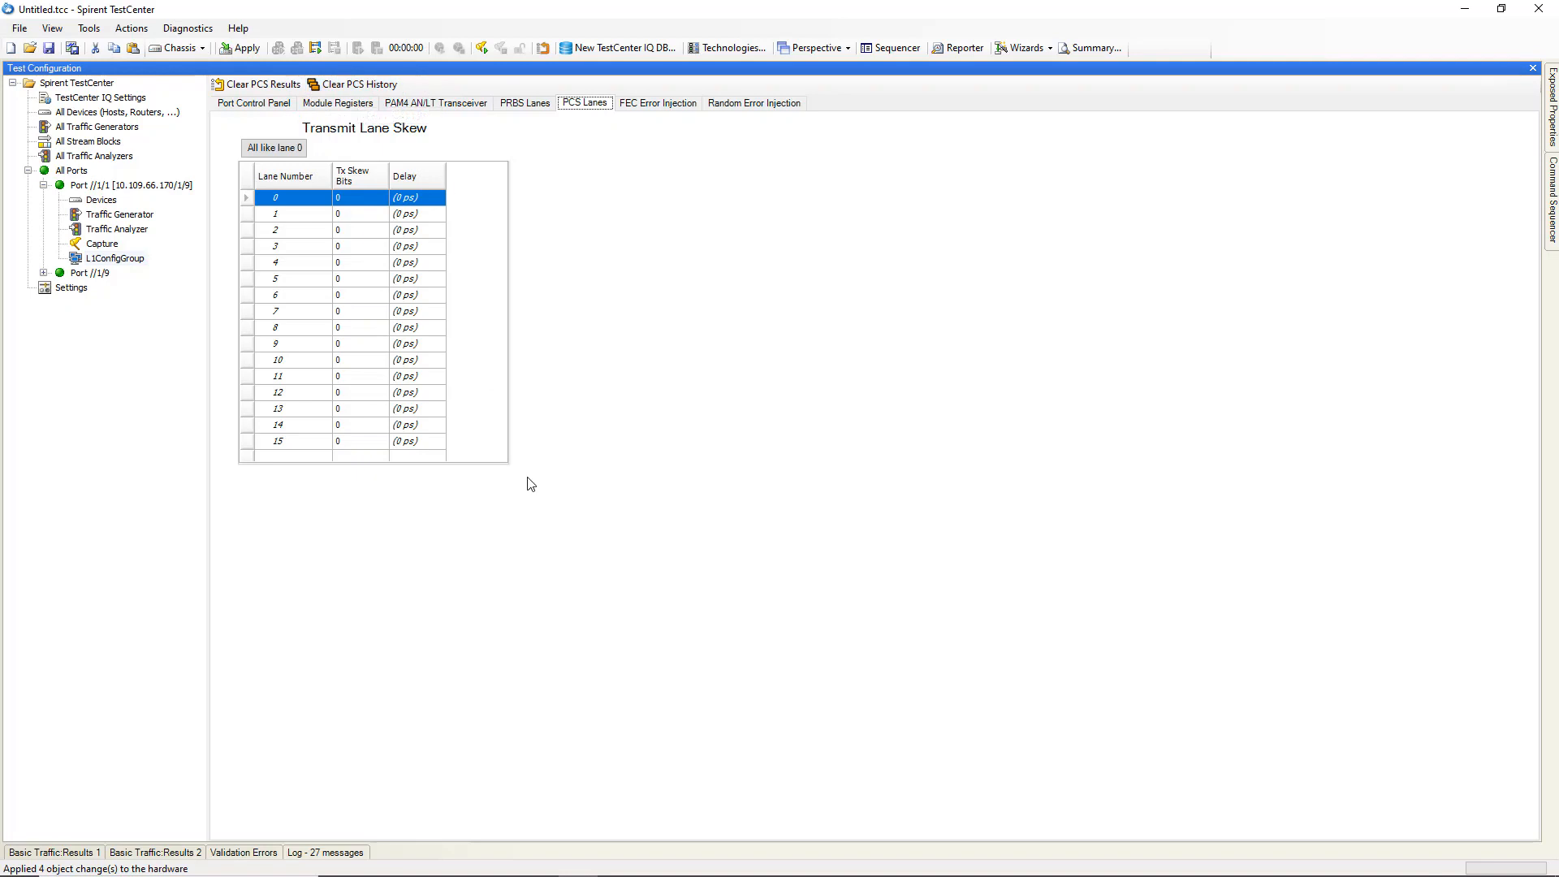
mouse_move(601, 874)
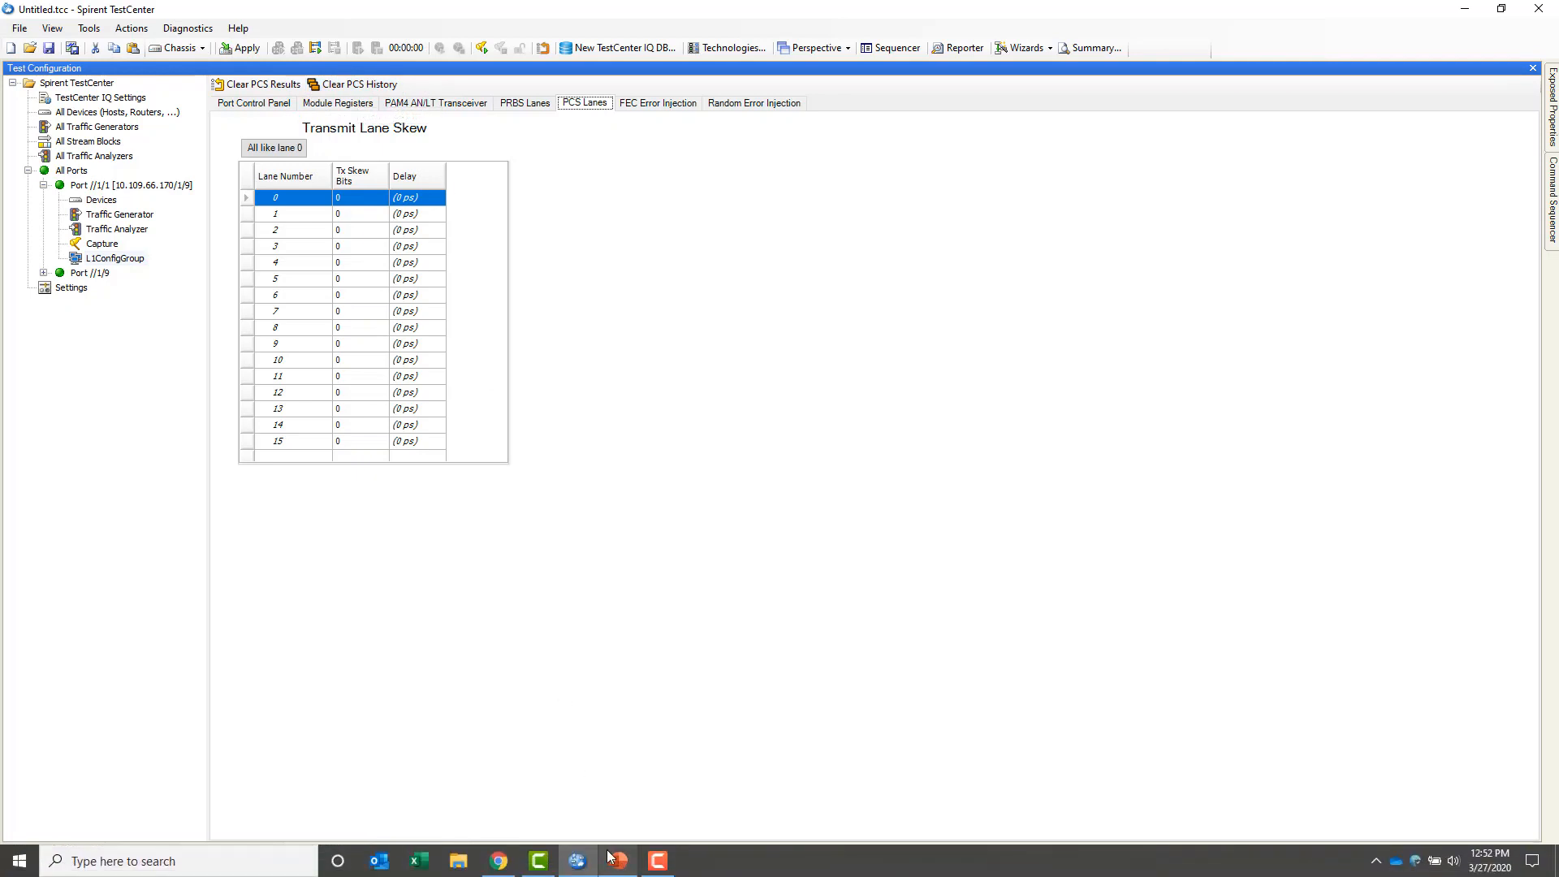
left_click(495, 862)
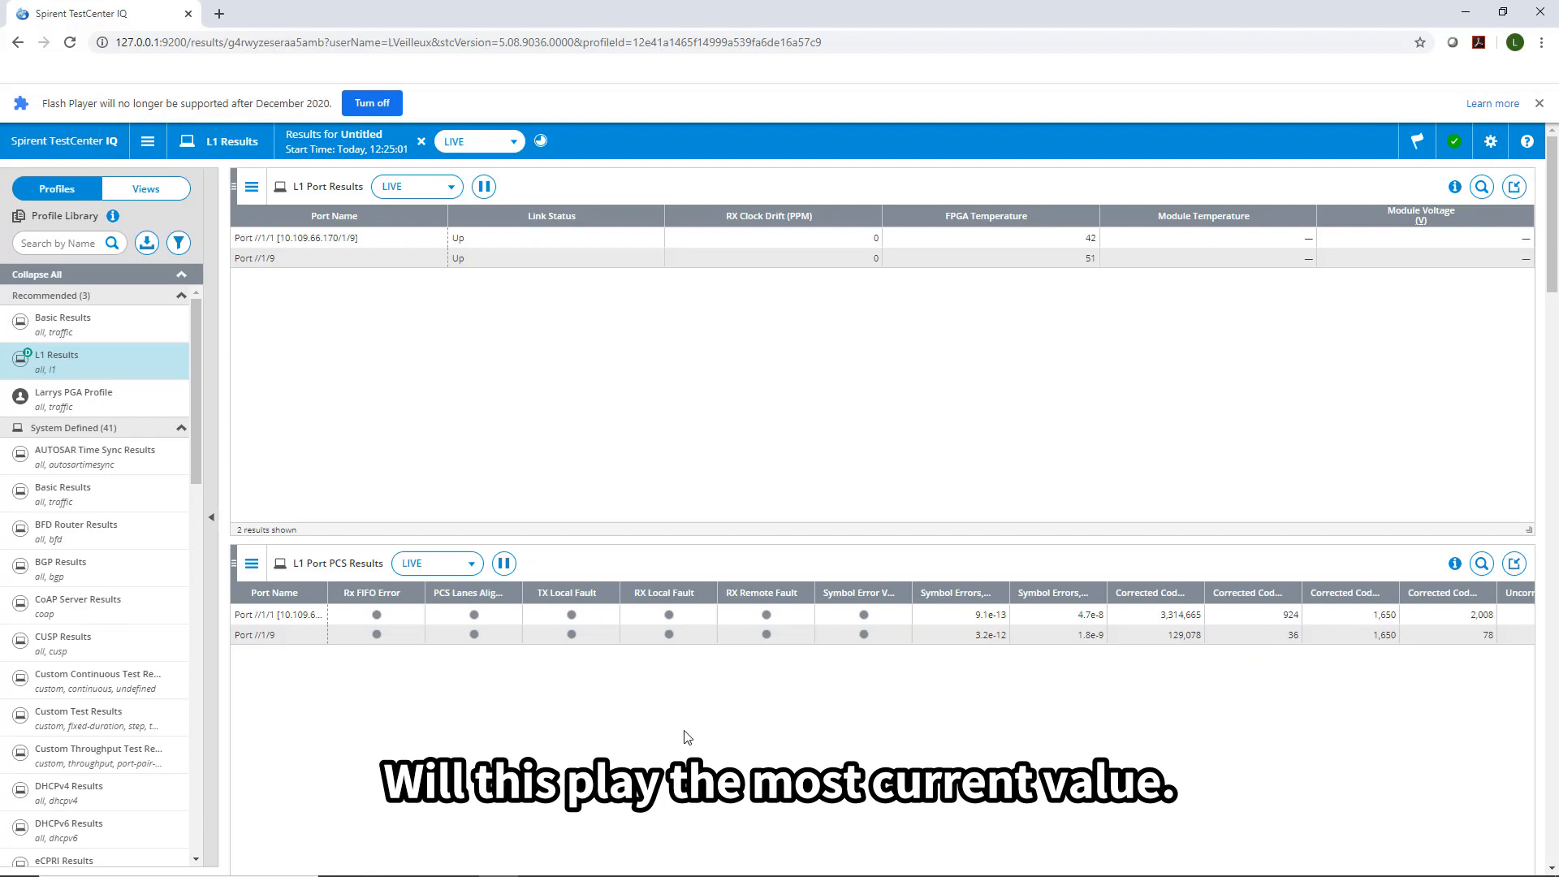
Scroll past the L1 Lane PRBS PAM4 Results table to the L1 Time and PCS Skew charts.
left_click(1554, 836)
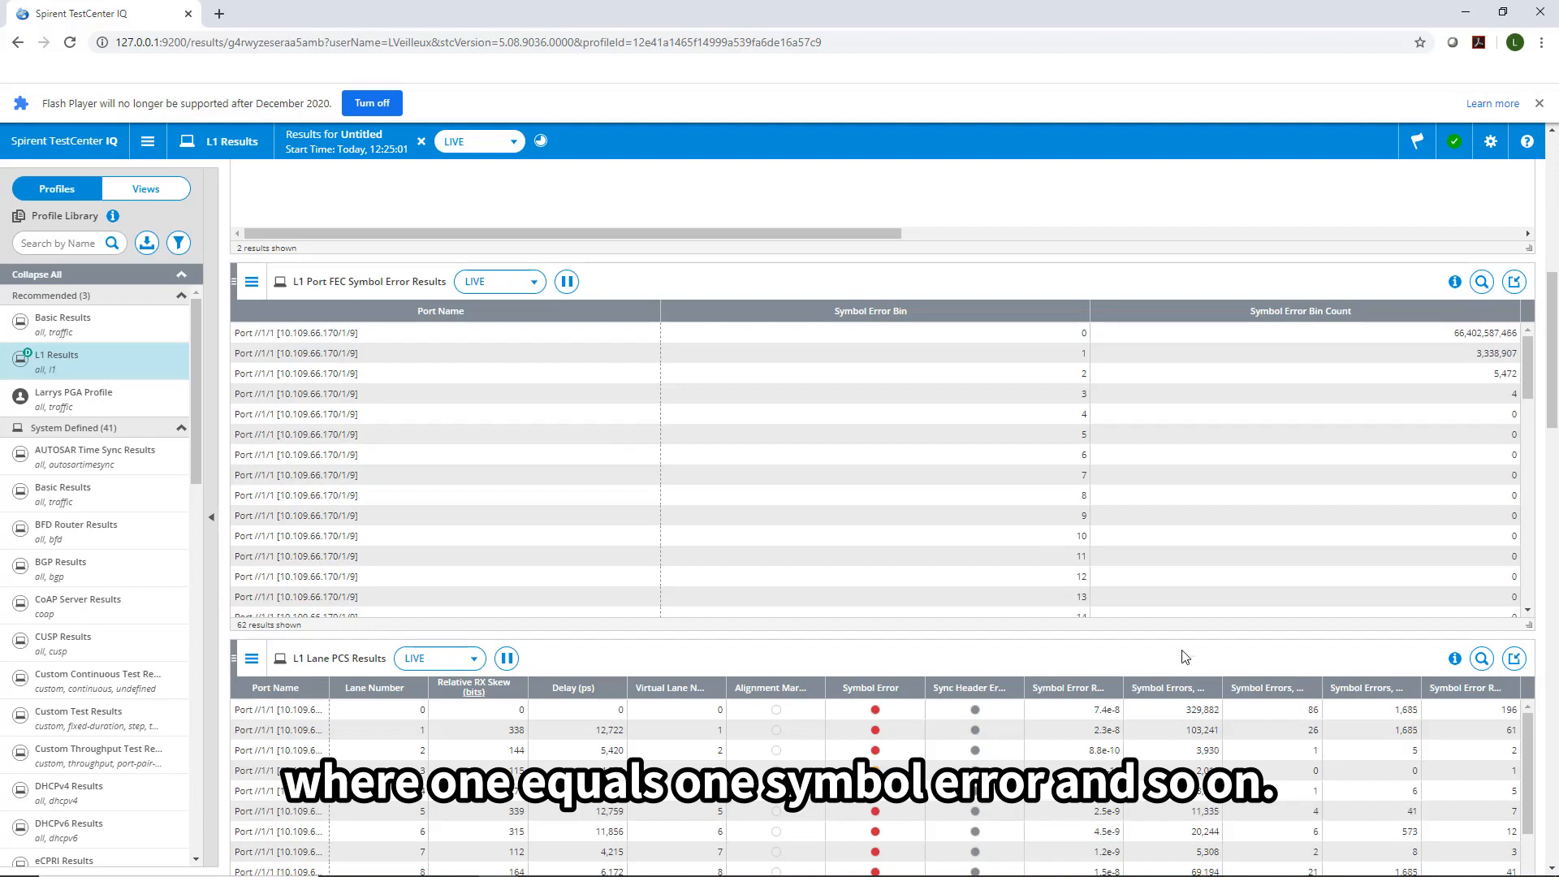
left_click(1550, 868)
left_click(1551, 868)
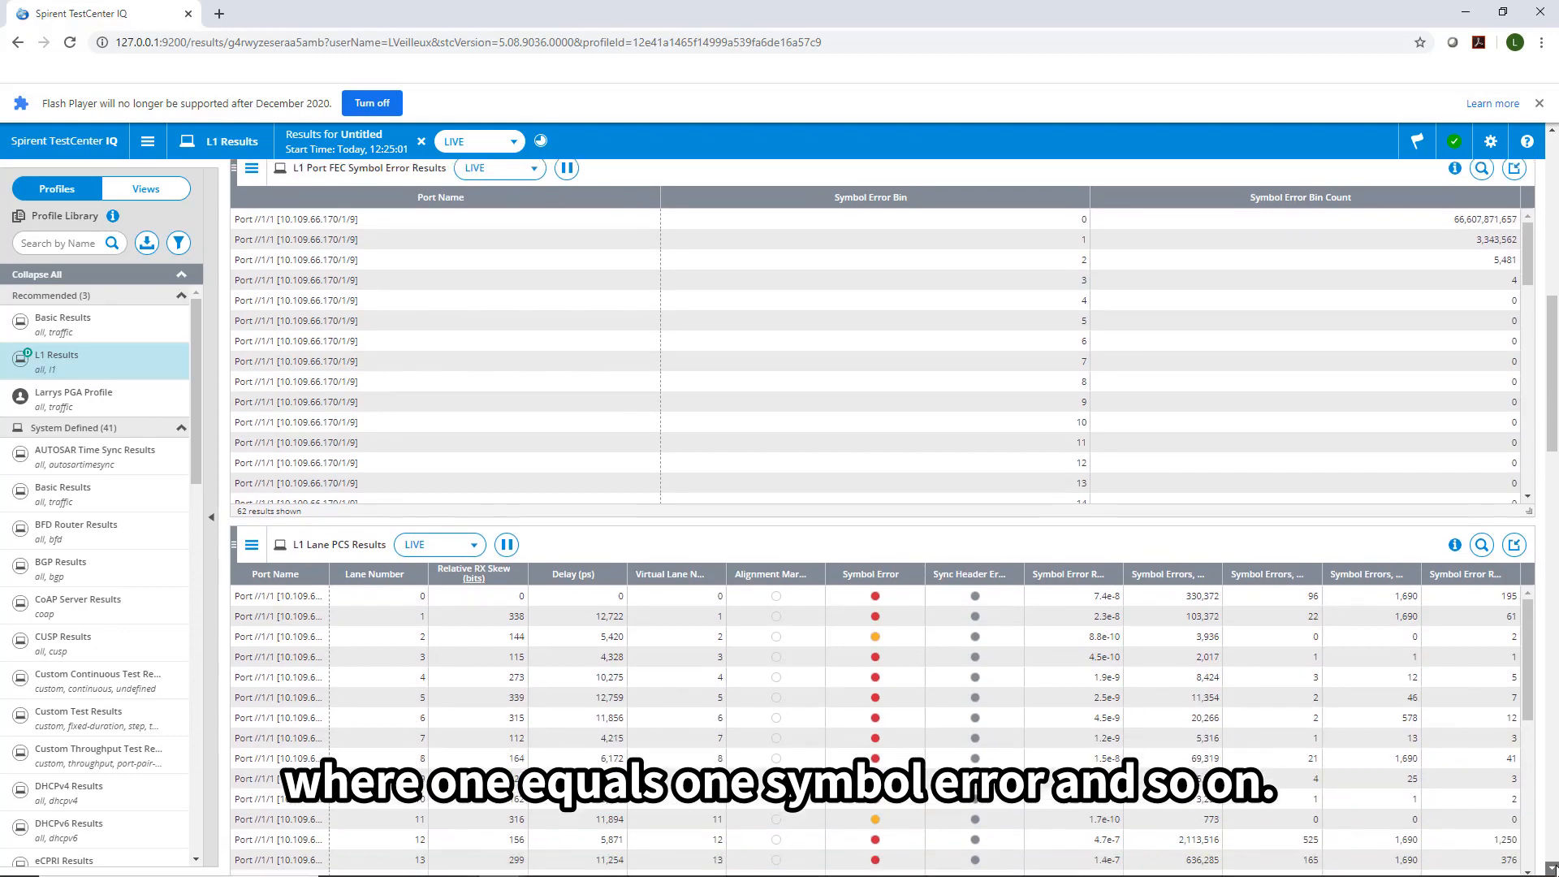
left_click(1552, 868)
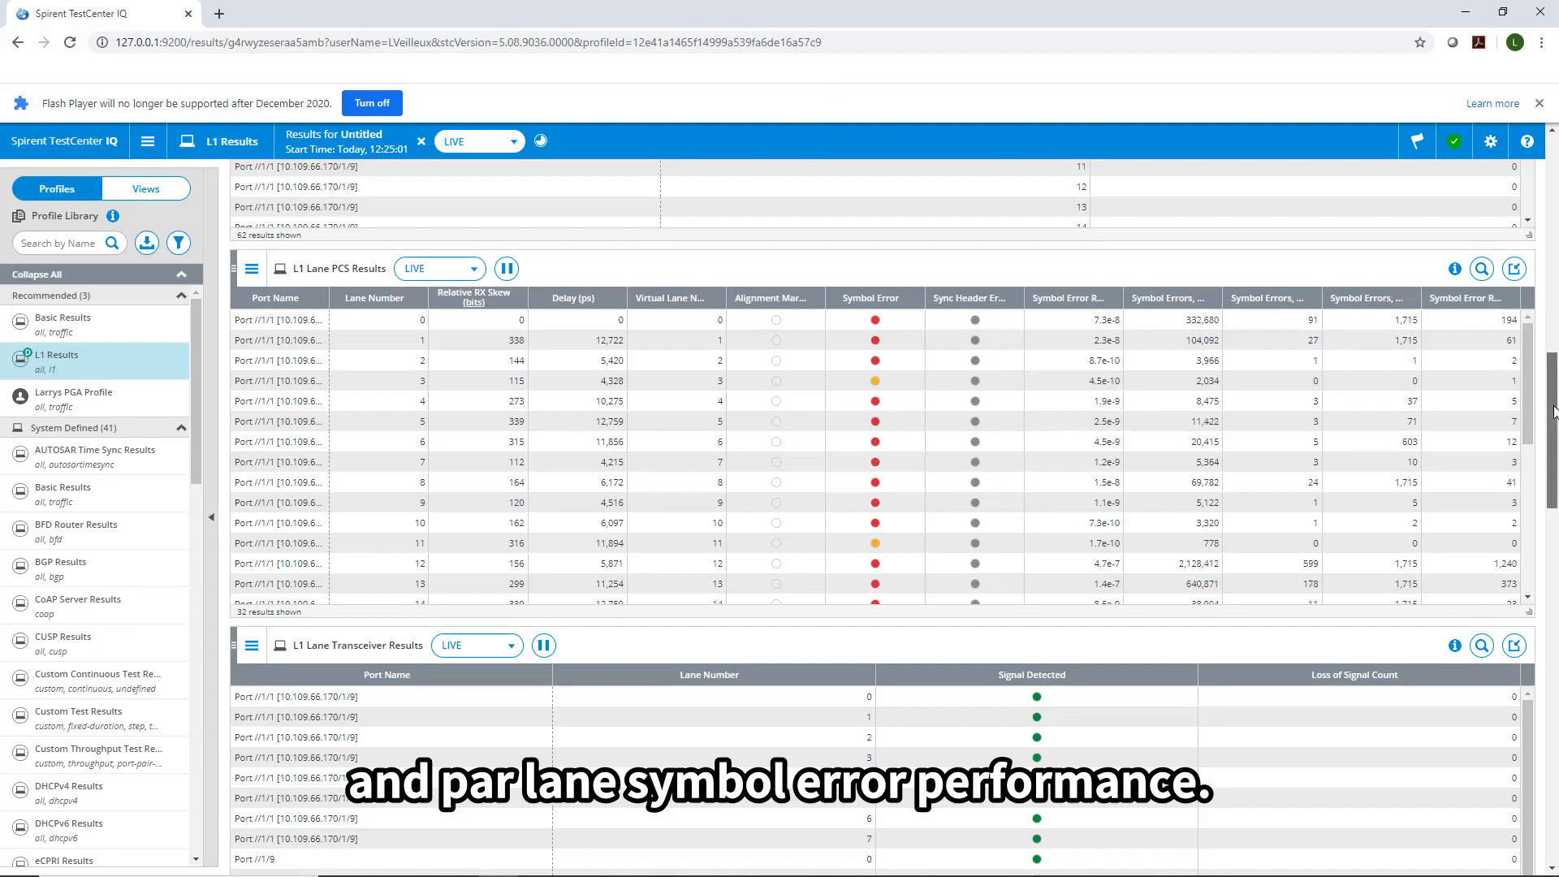
left_click_drag(1553, 412, 1553, 500)
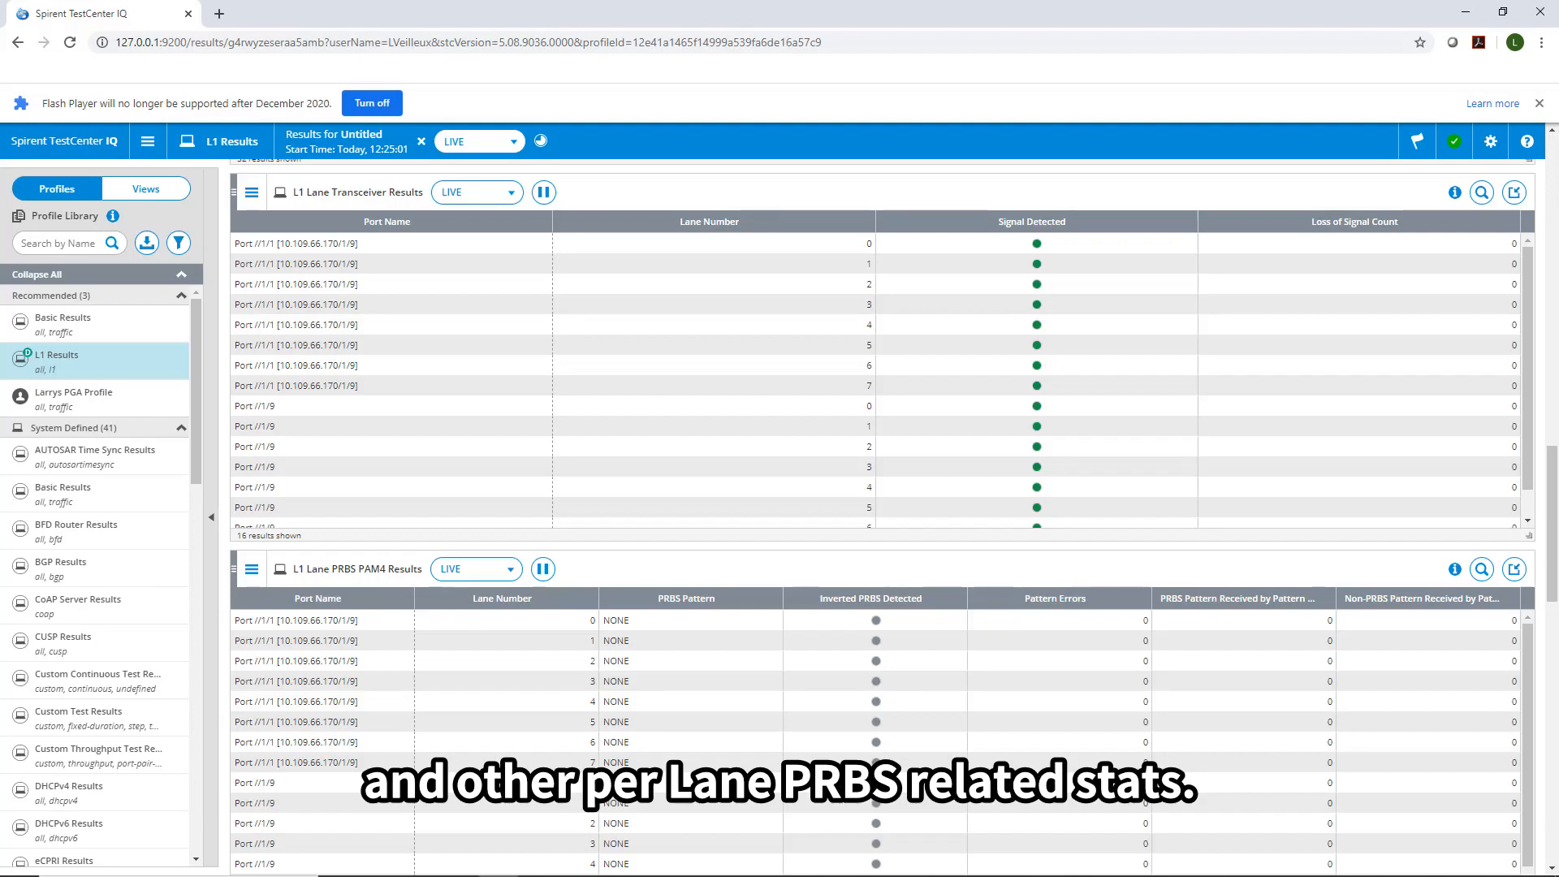
scroll(1555, 574, "down", 1)
left_click_drag(1555, 574, 1551, 701)
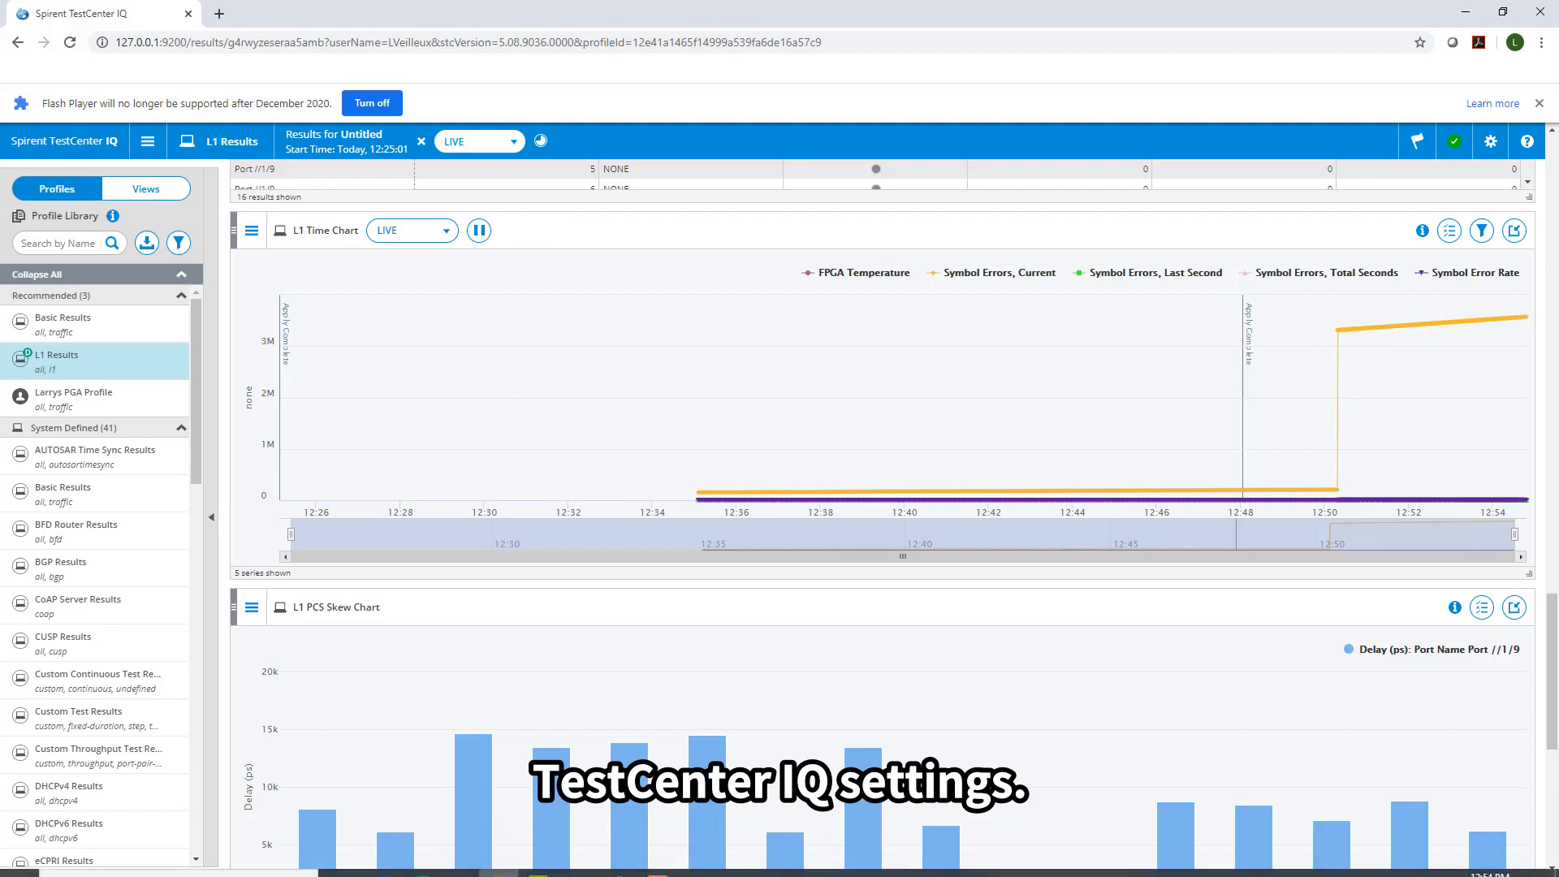
In Spirent TestCenter, check the TestCenter IQ Settings' 15-minute live data retention value.
left_click(577, 861)
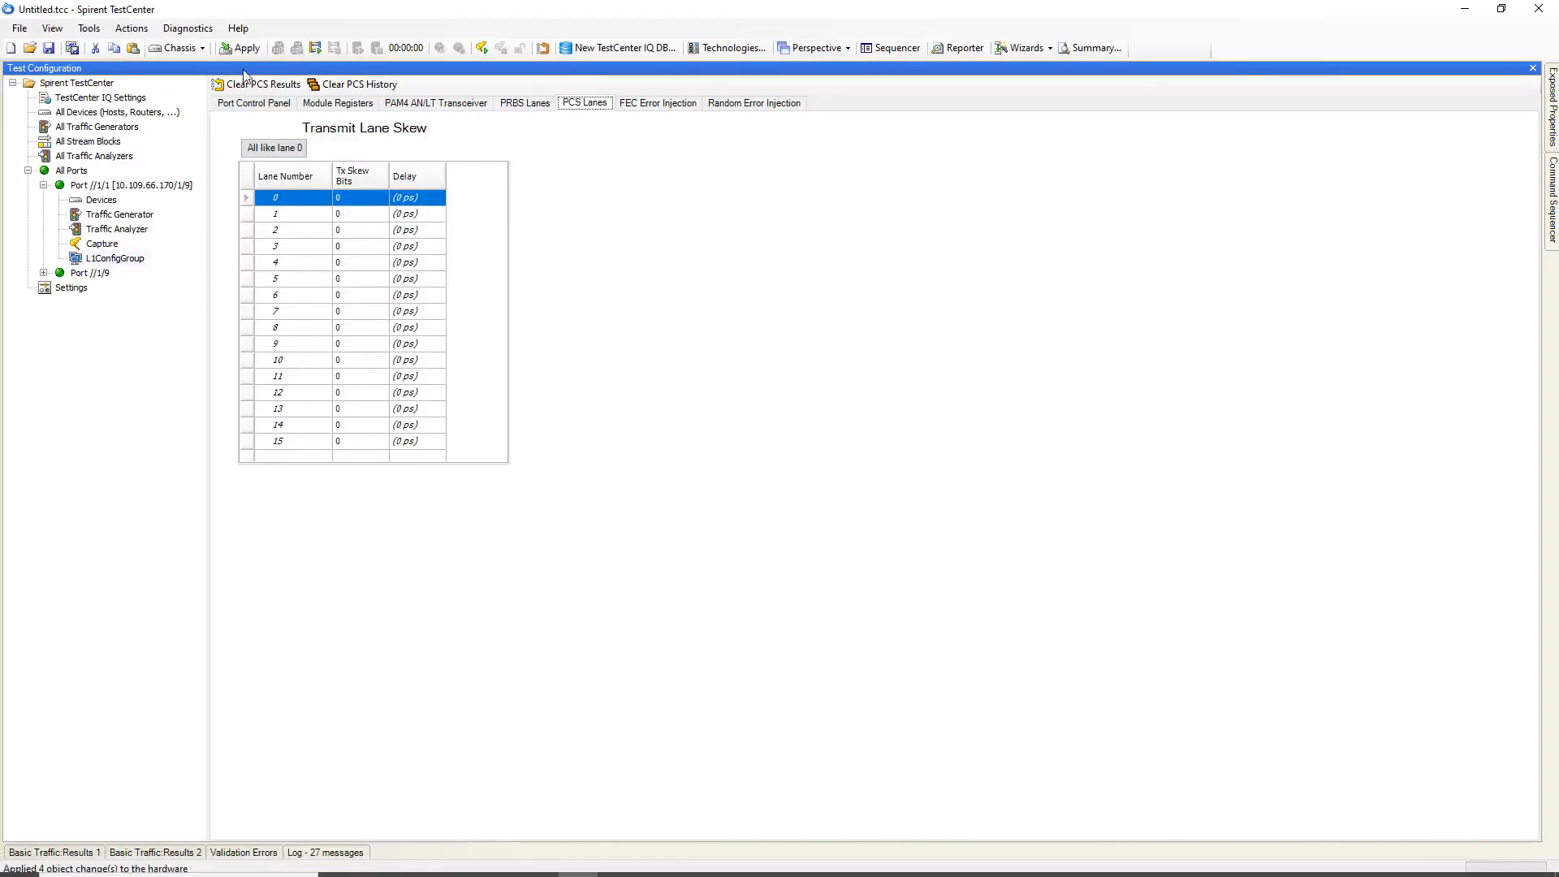
left_click(136, 97)
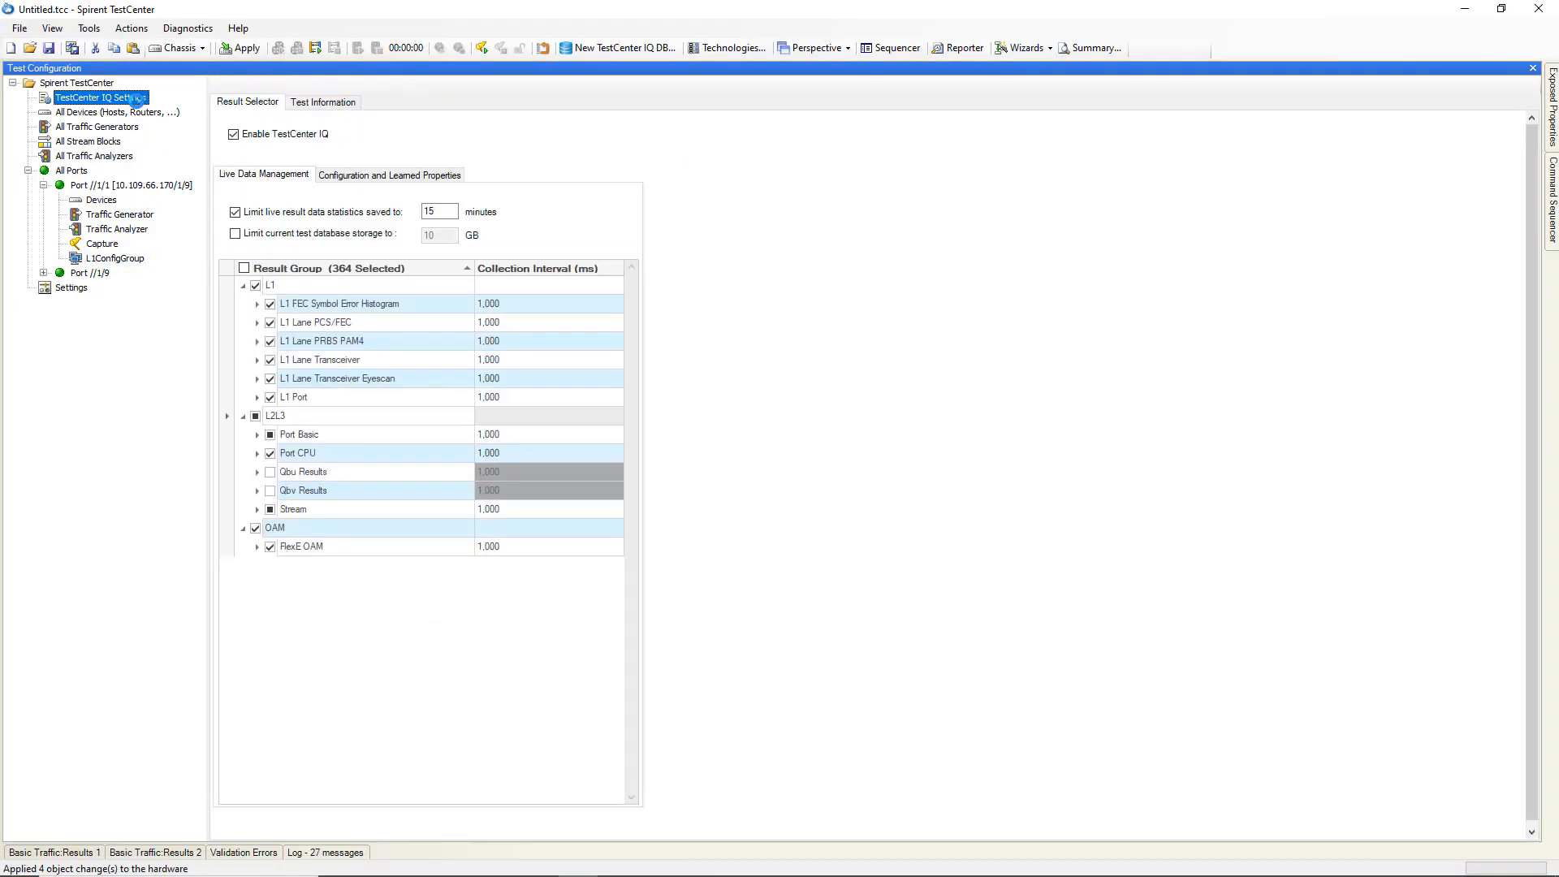
double_click(430, 211)
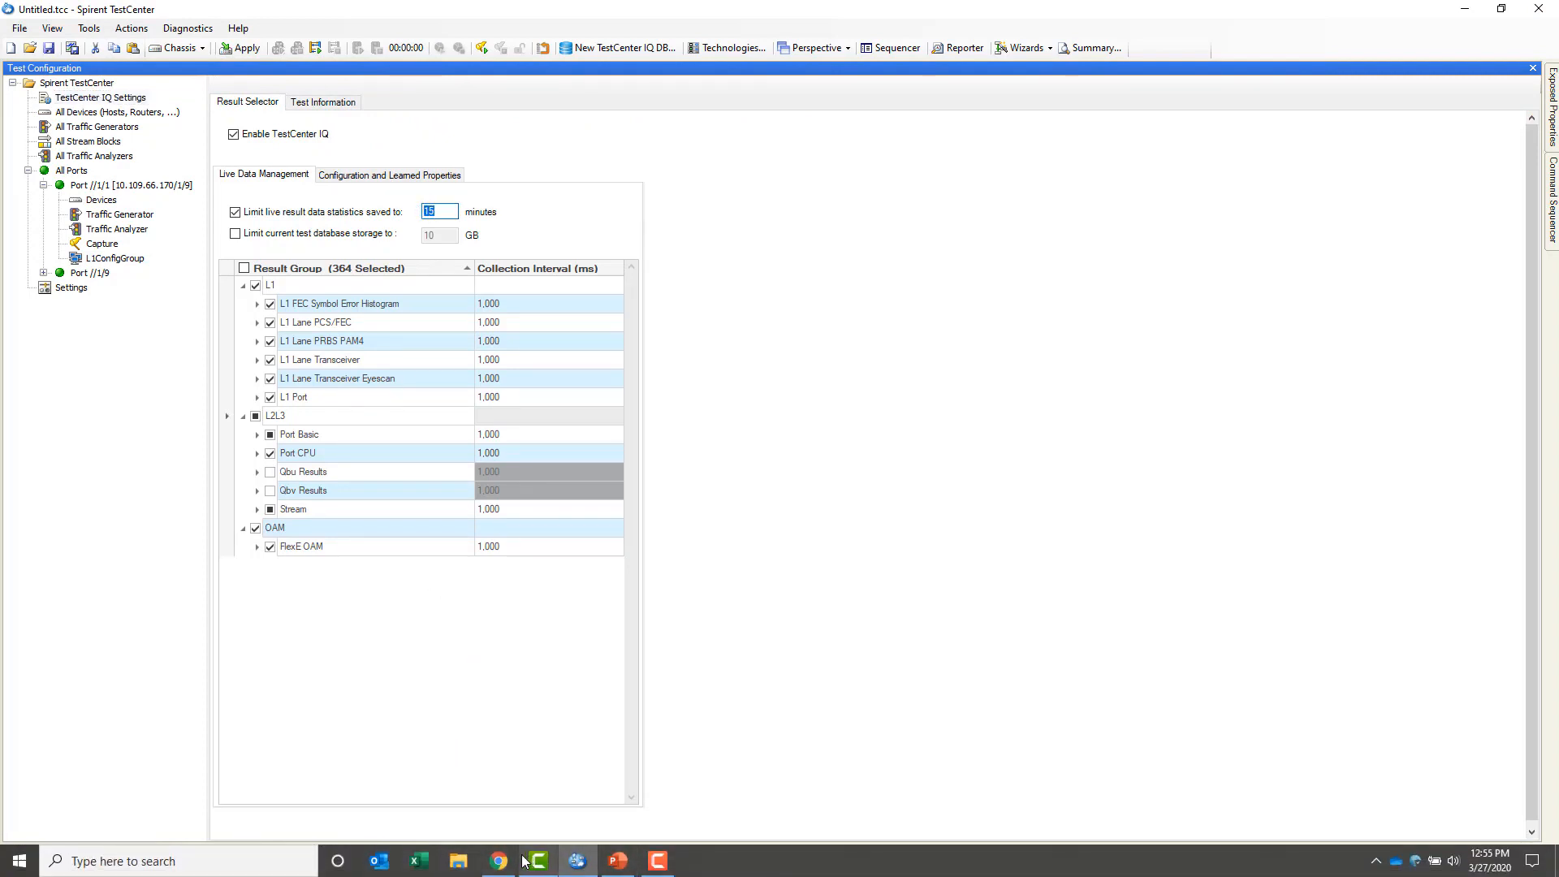
left_click(499, 862)
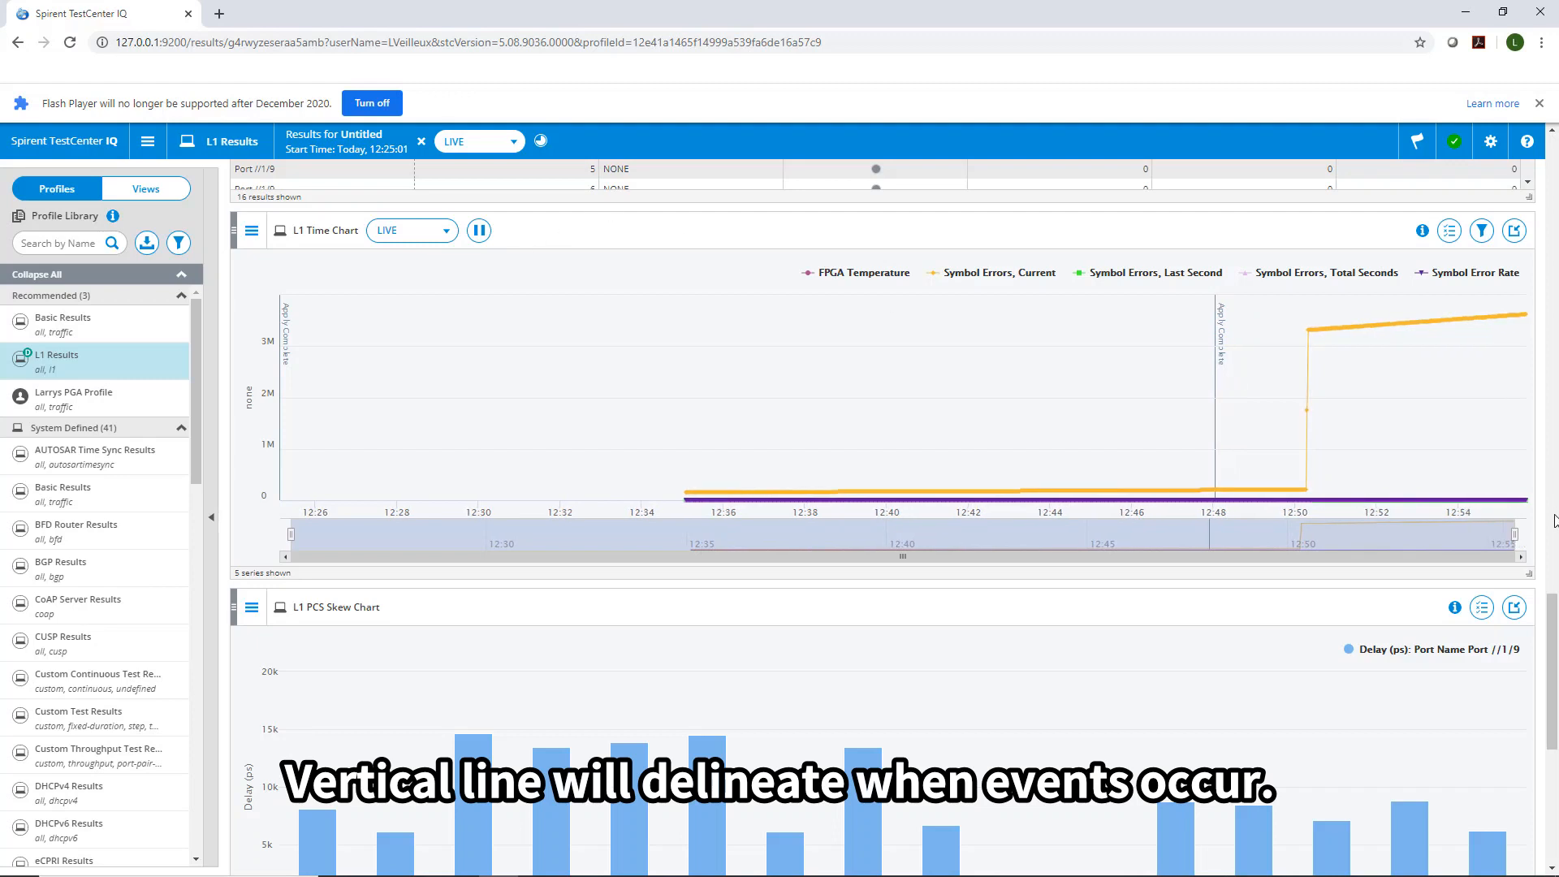
Scroll the live L1 results down to the PCS Skew and Transceiver Eyescan charts.
left_click_drag(1552, 649, 1541, 724)
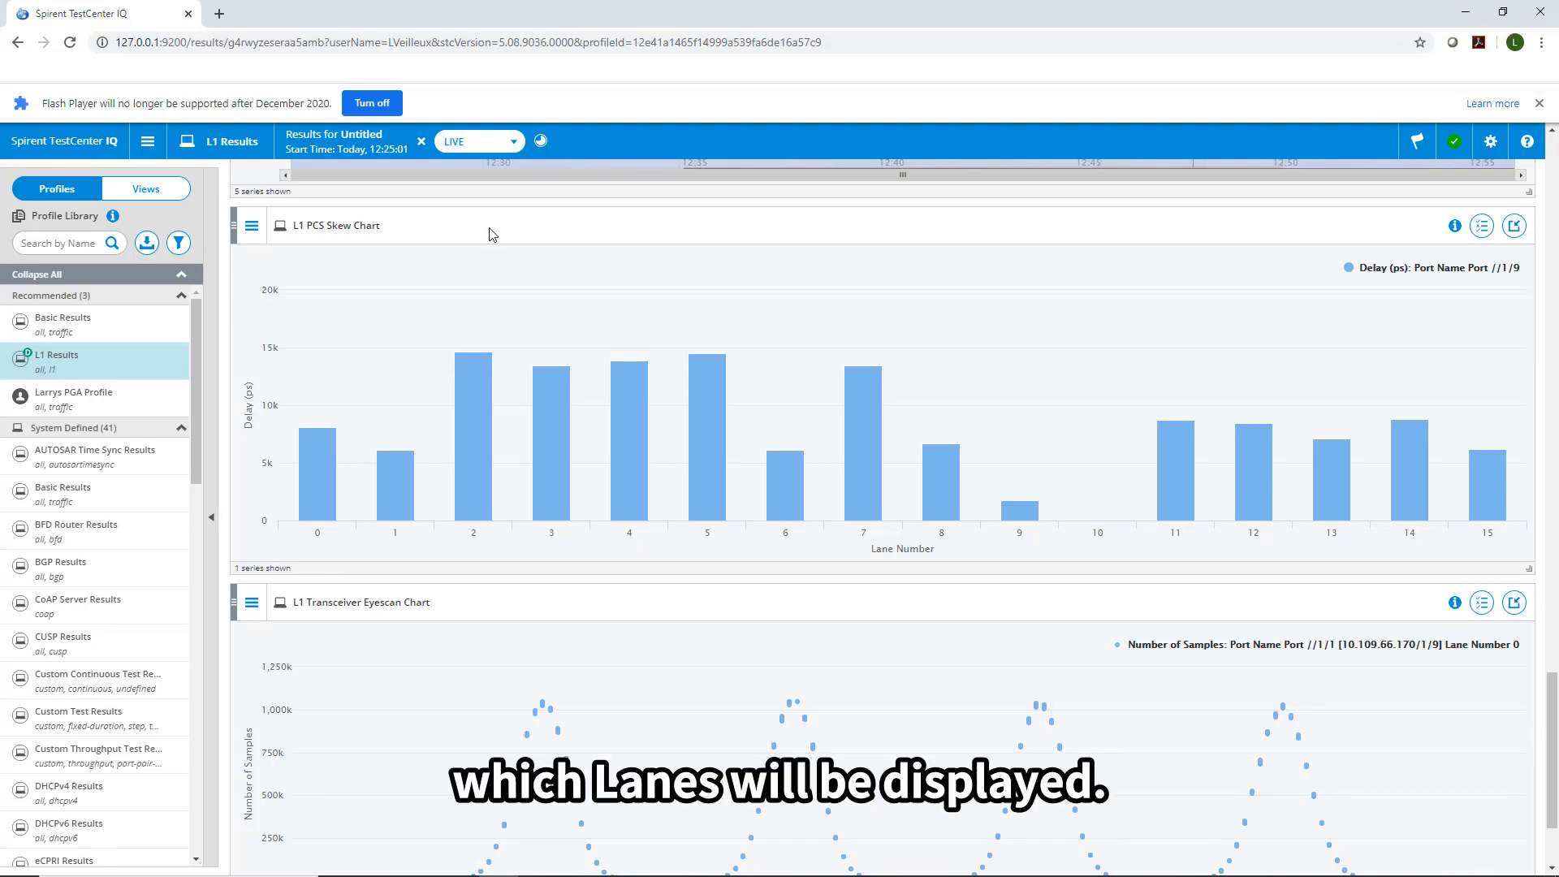
Add Port //1/1 [10.109.66.170/1/9] to the L1 PCS Skew Chart series.
left_click(1481, 228)
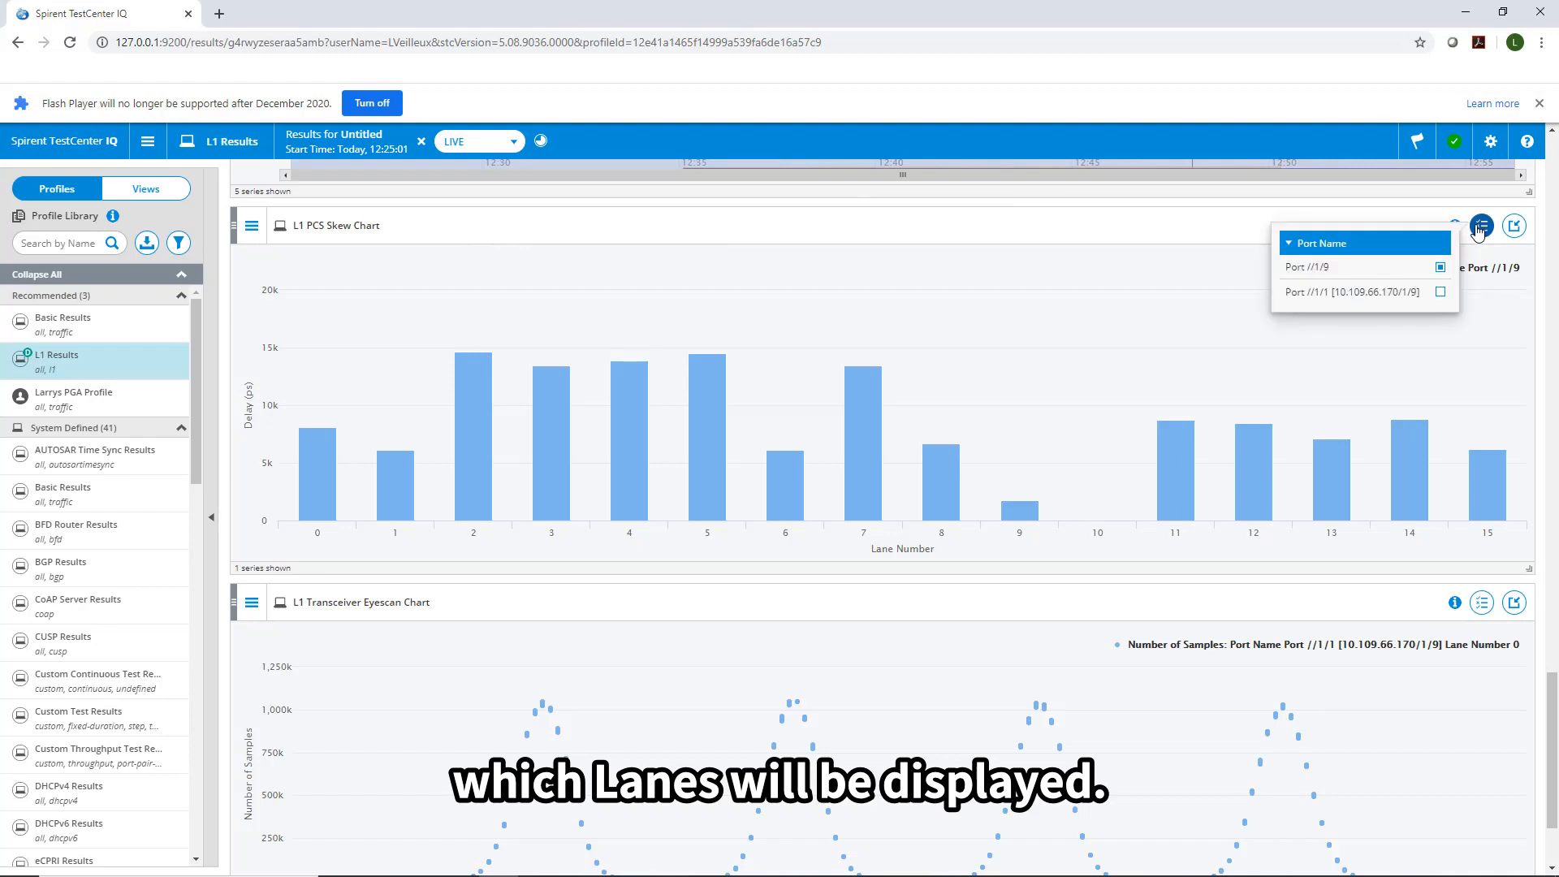
left_click(1441, 292)
left_click(1441, 293)
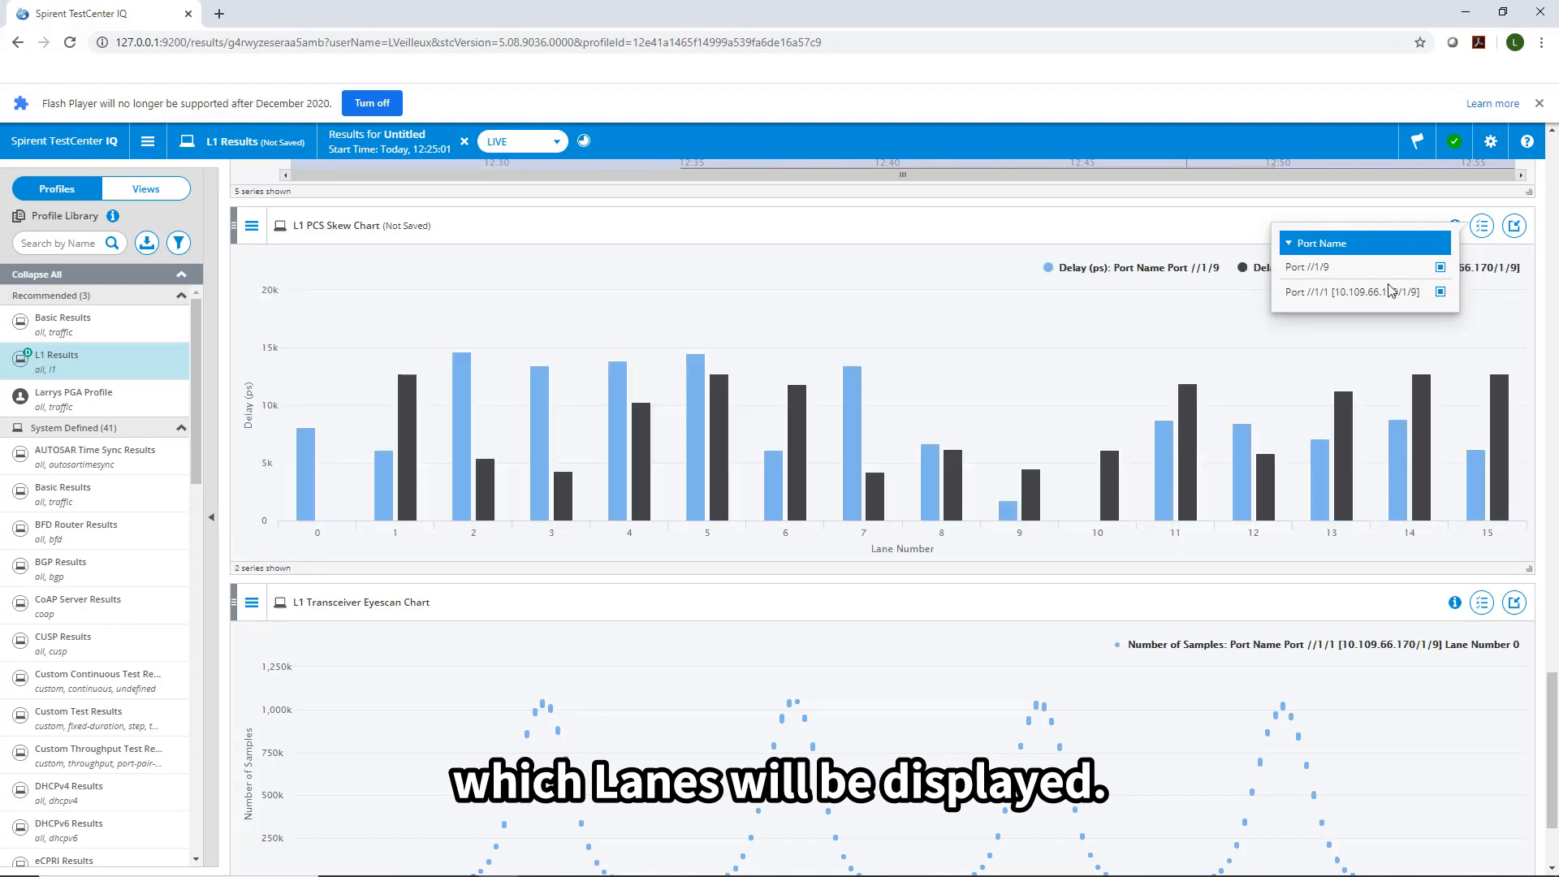
left_click(861, 232)
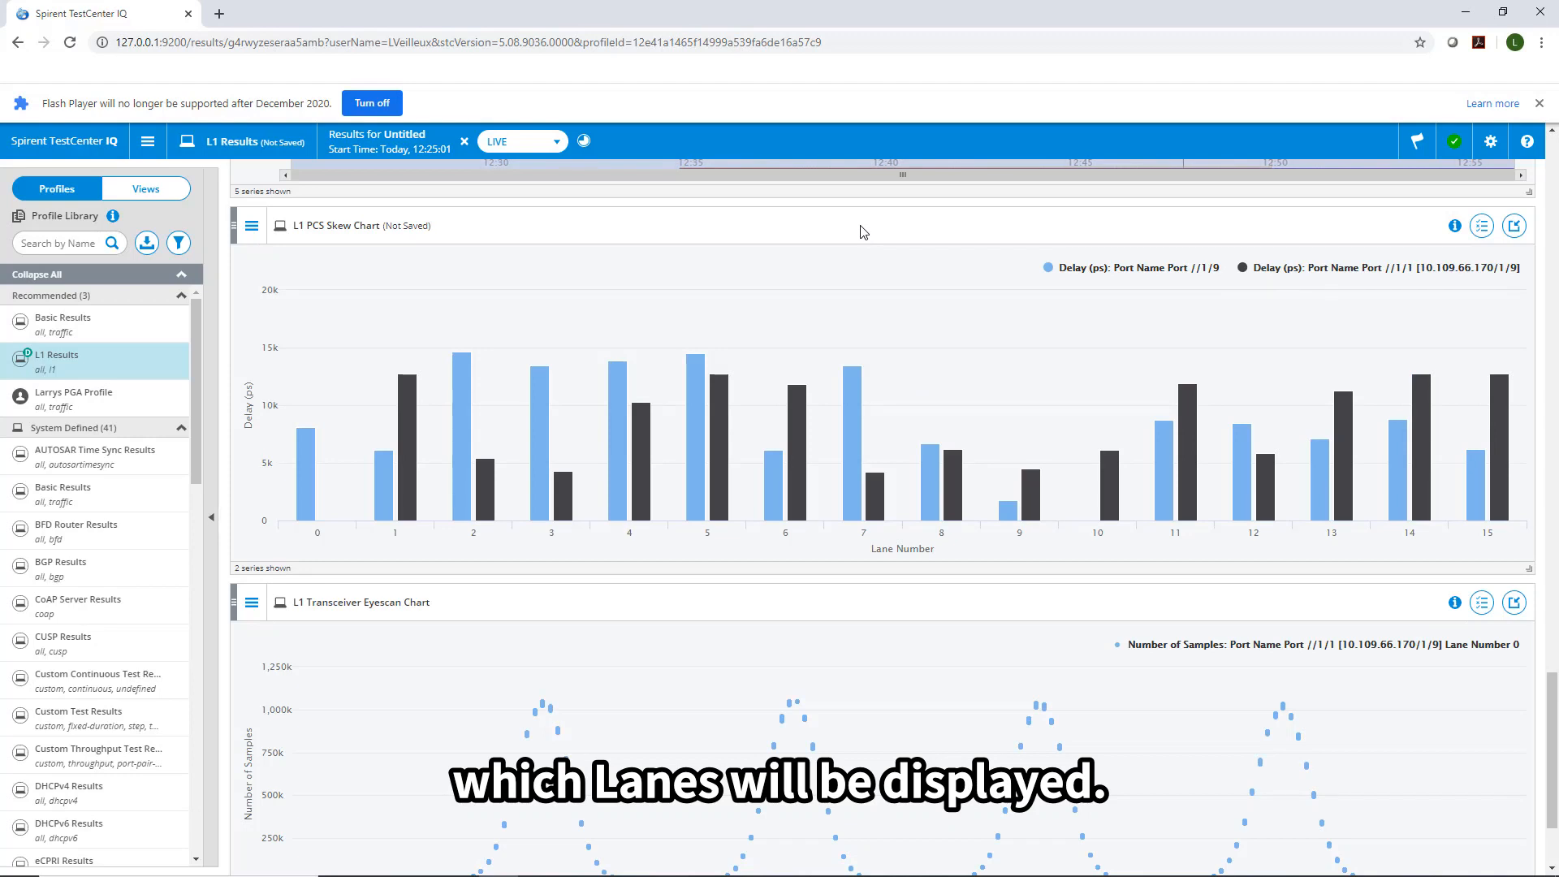
scroll(863, 232, "down", 2)
mouse_move(863, 349)
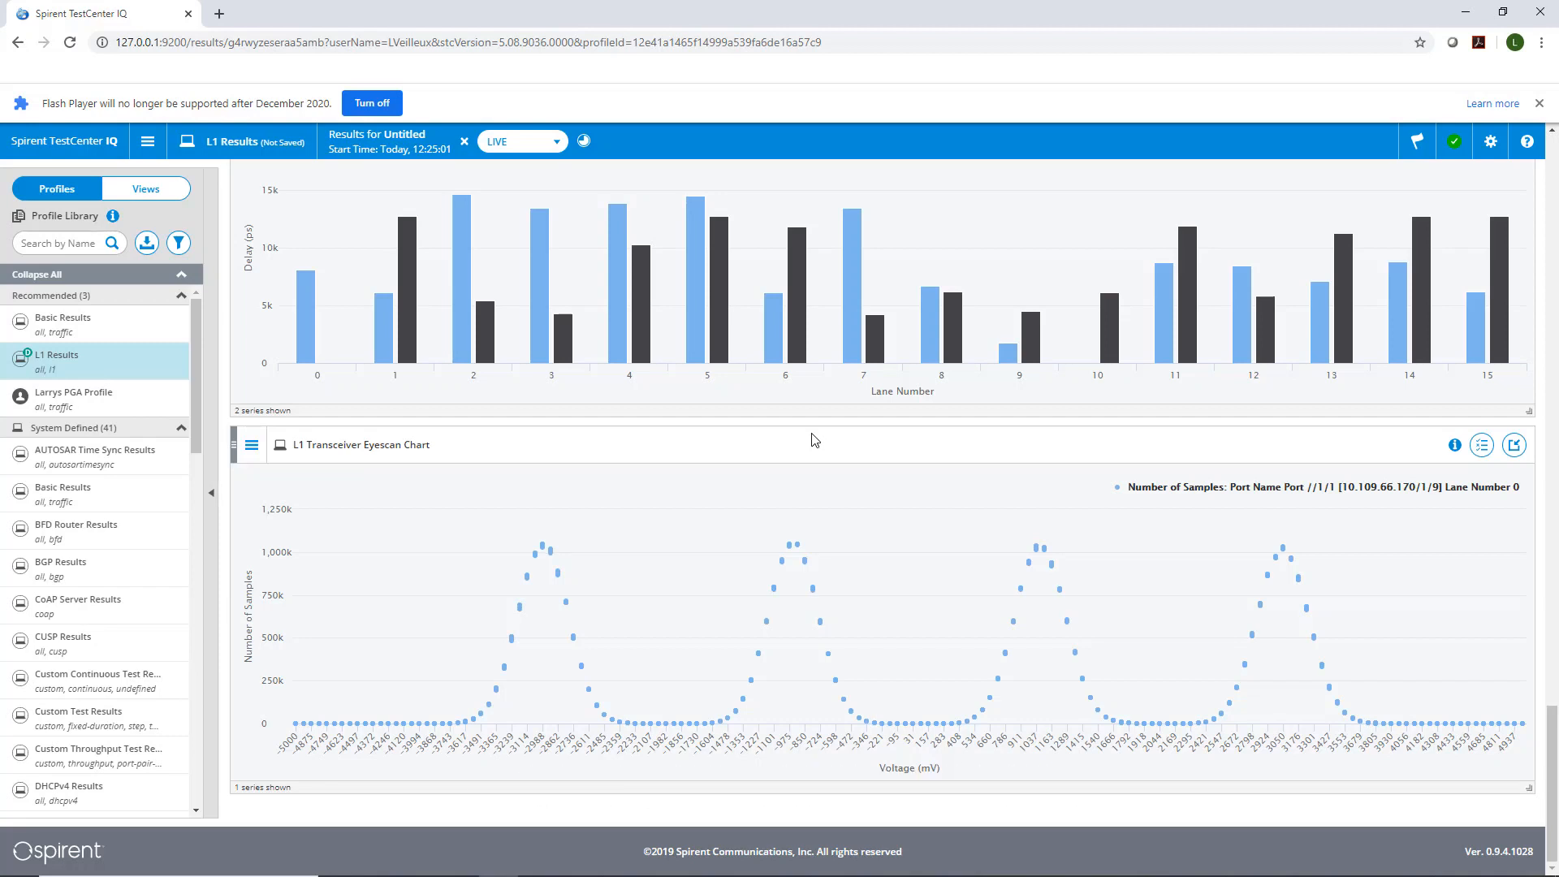
Check Lane Number 1 in the Transceiver Eyescan Chart series list alongside lane 0.
left_click(1485, 449)
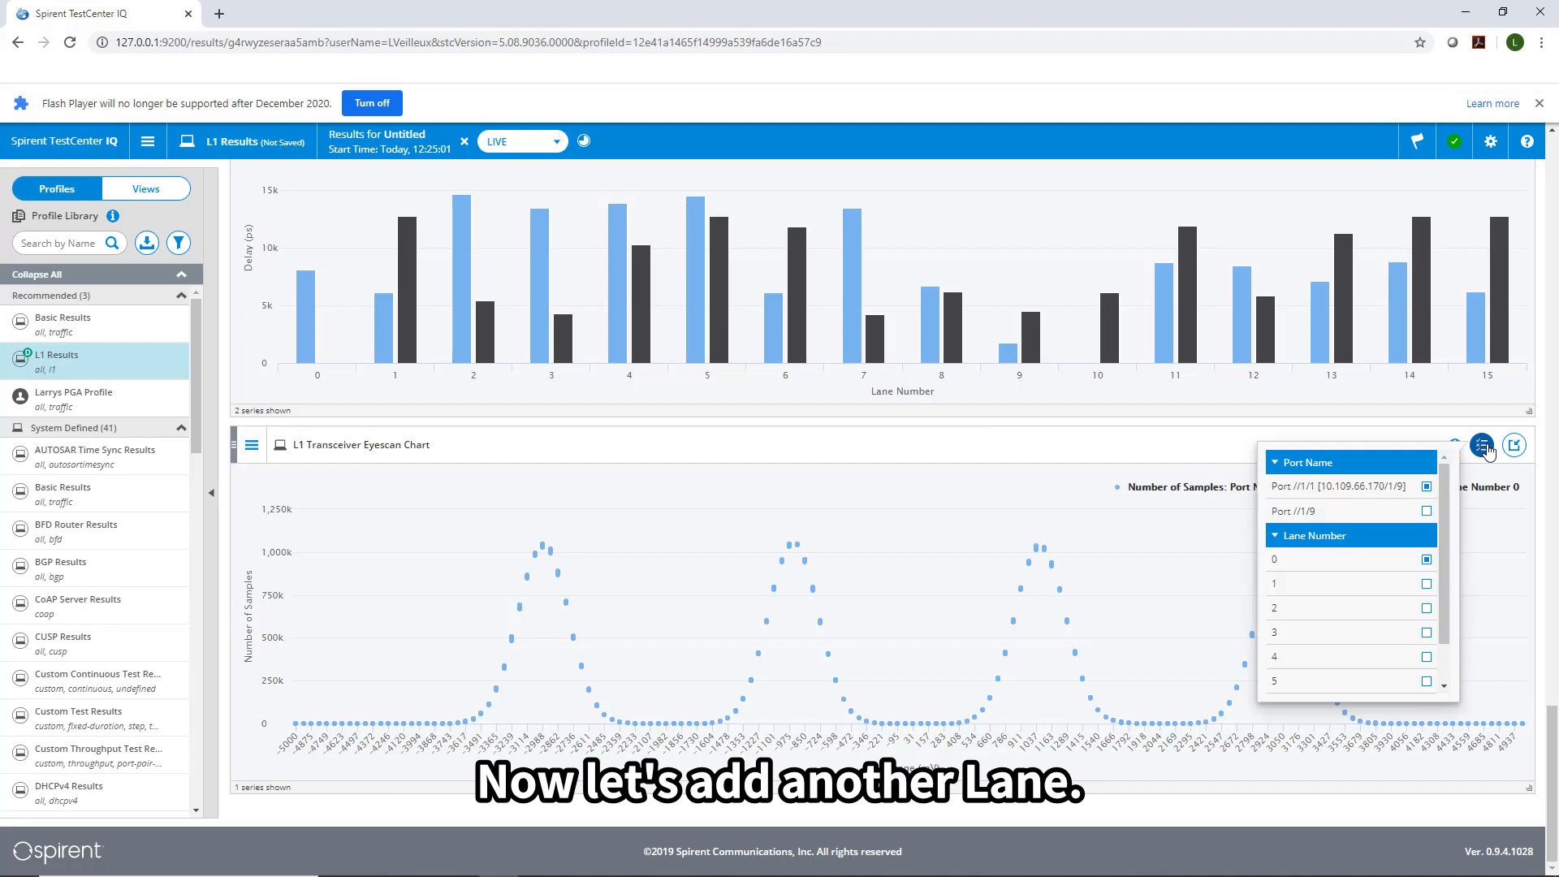
left_click(1427, 585)
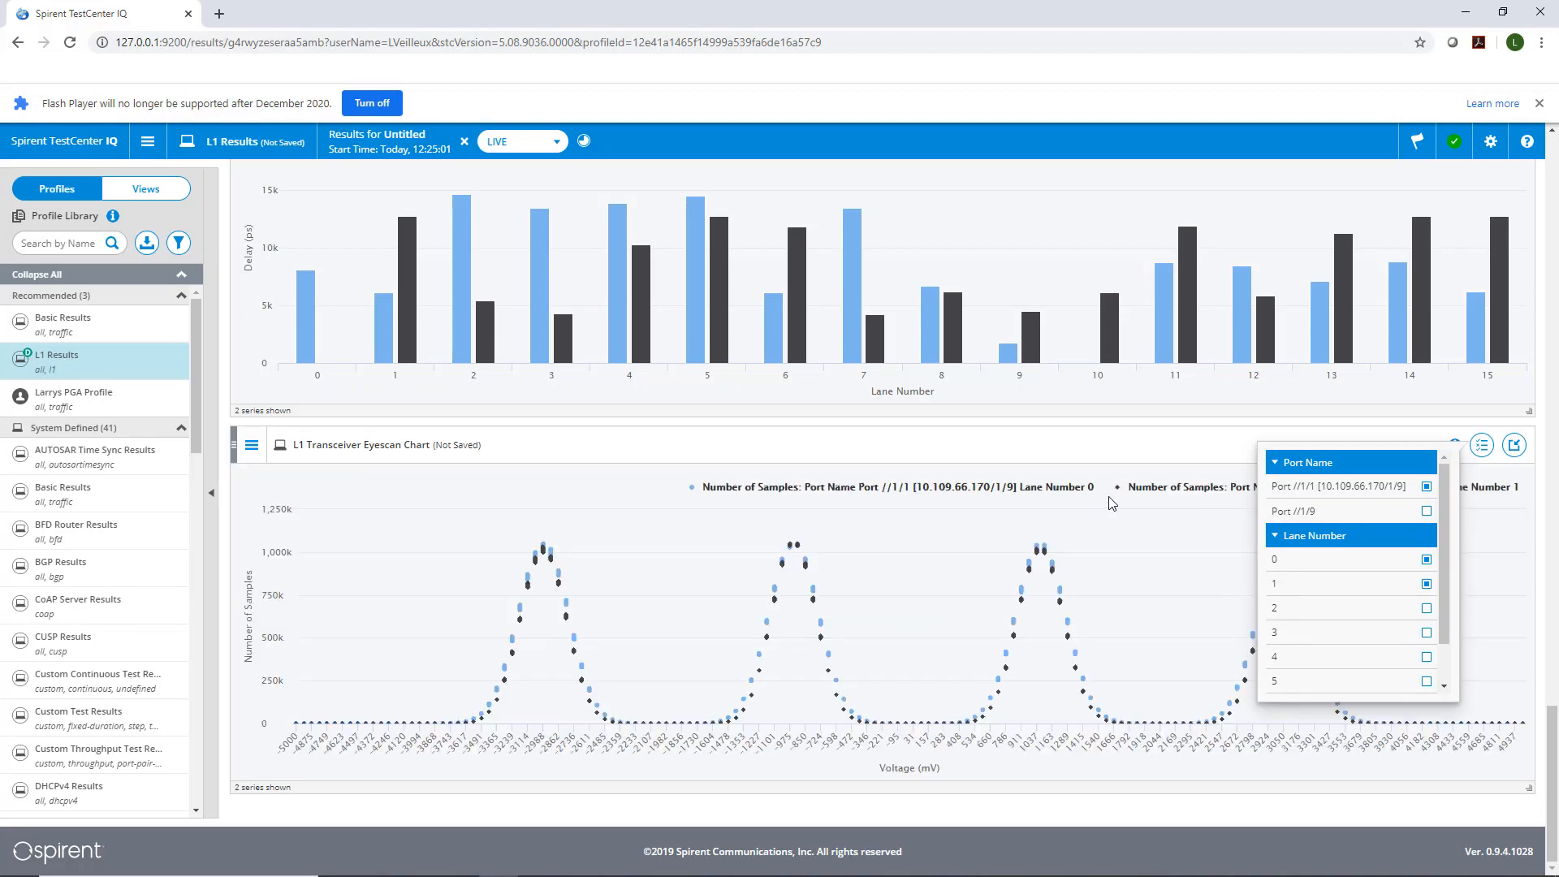
left_click(1112, 452)
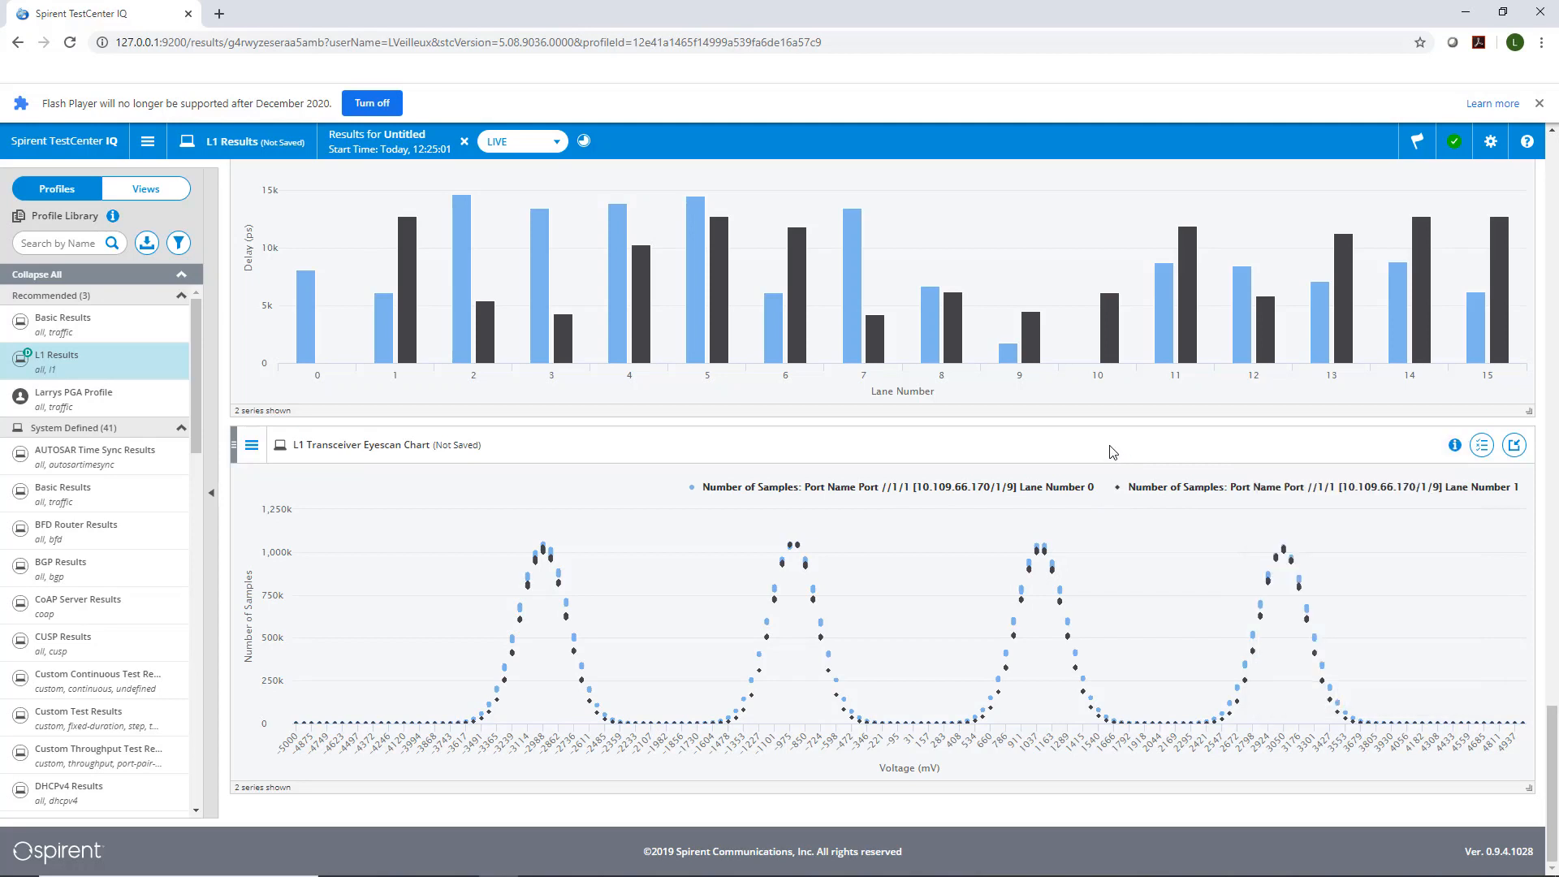